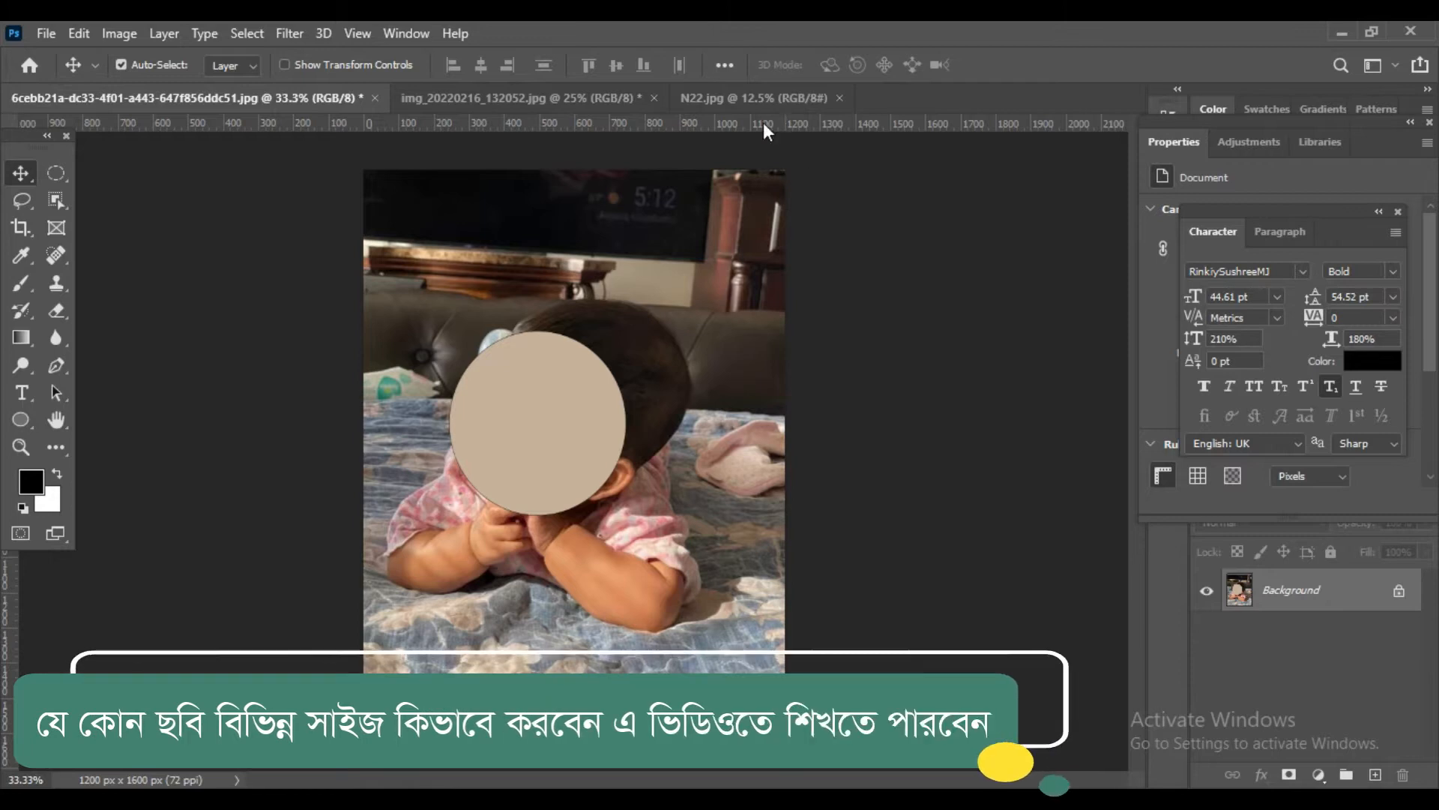
# - Unlock the Background layer of the portrait photo N22.jpg so it becomes a regular layer
pyautogui.click(753, 92)
pyautogui.click(551, 93)
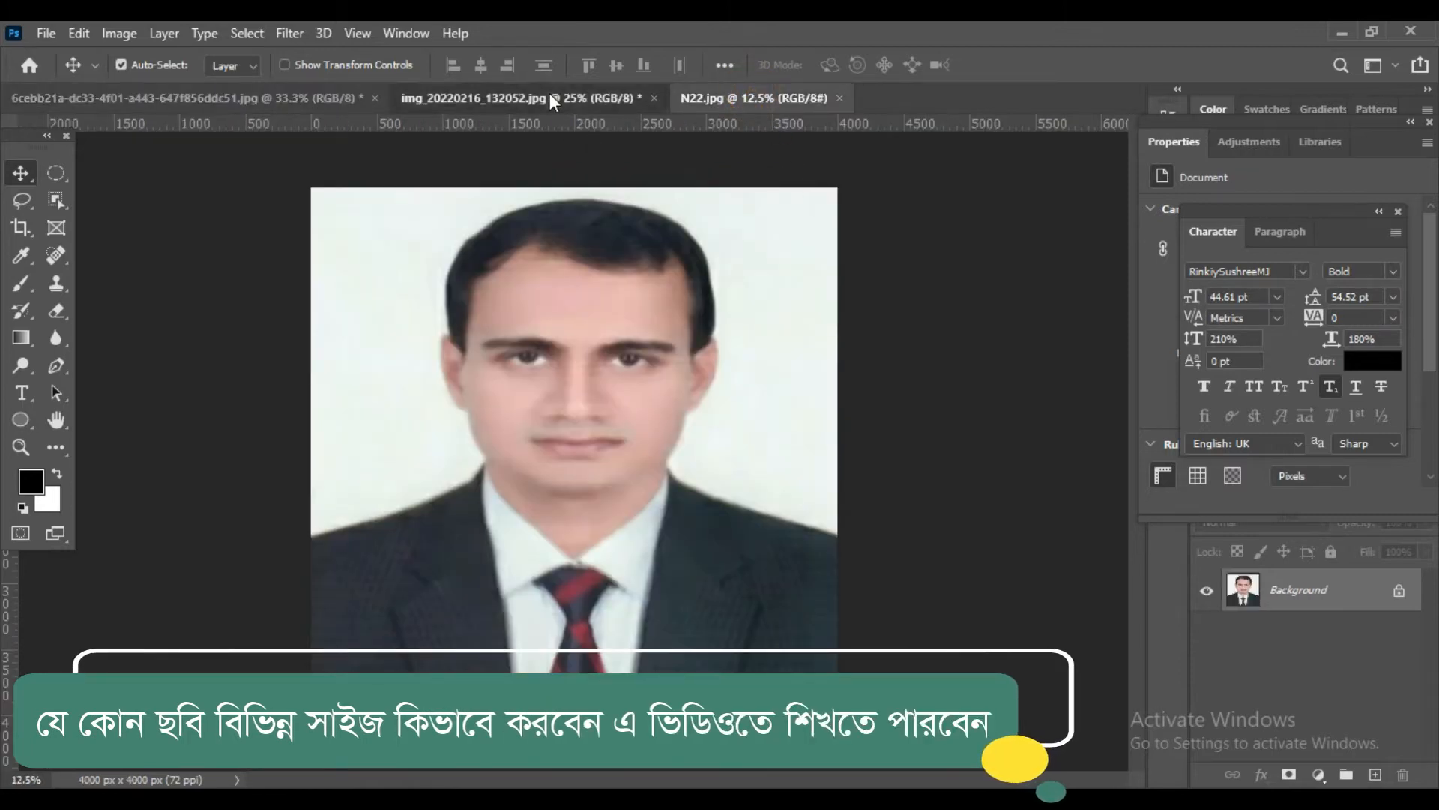
pyautogui.click(177, 99)
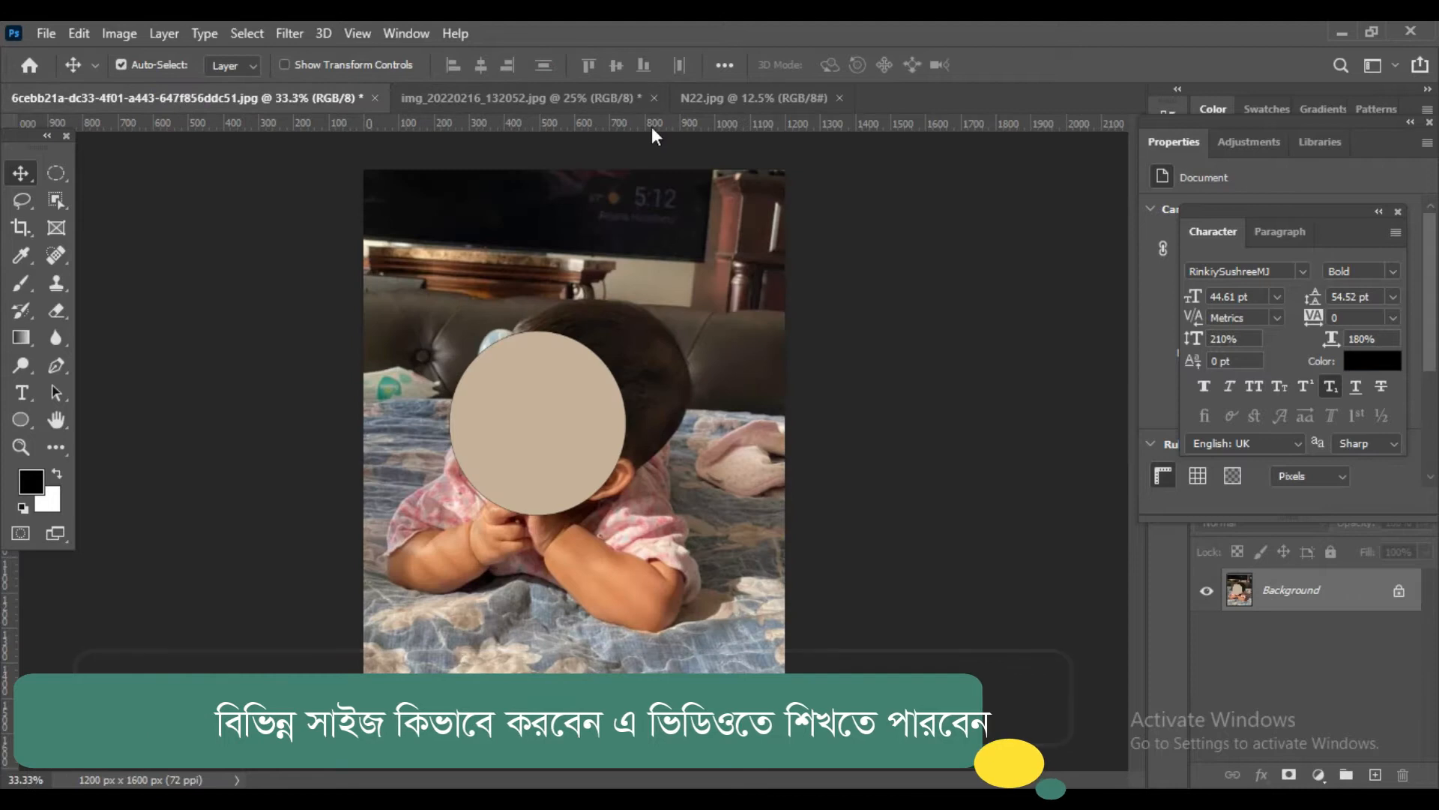
pyautogui.click(723, 95)
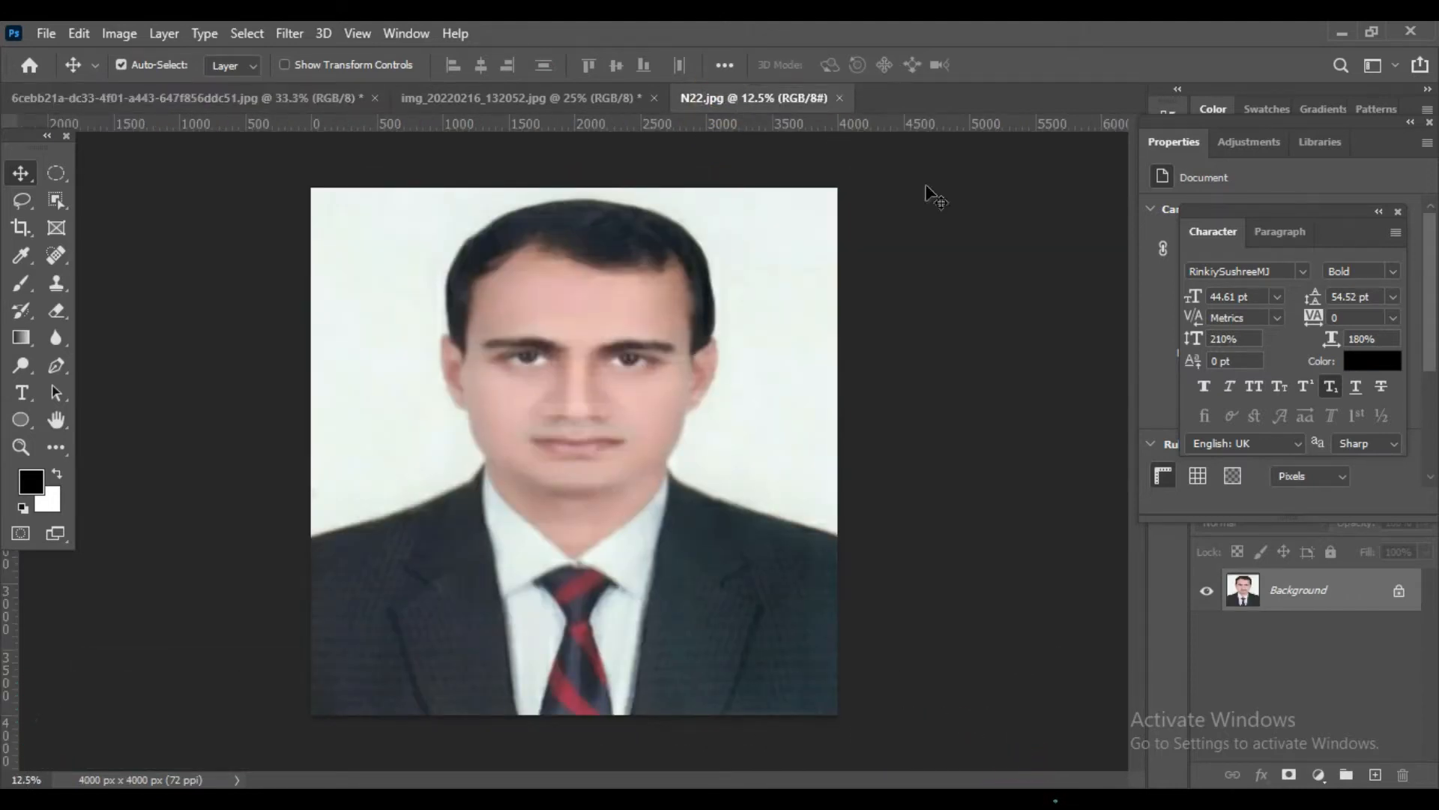
pyautogui.click(1399, 590)
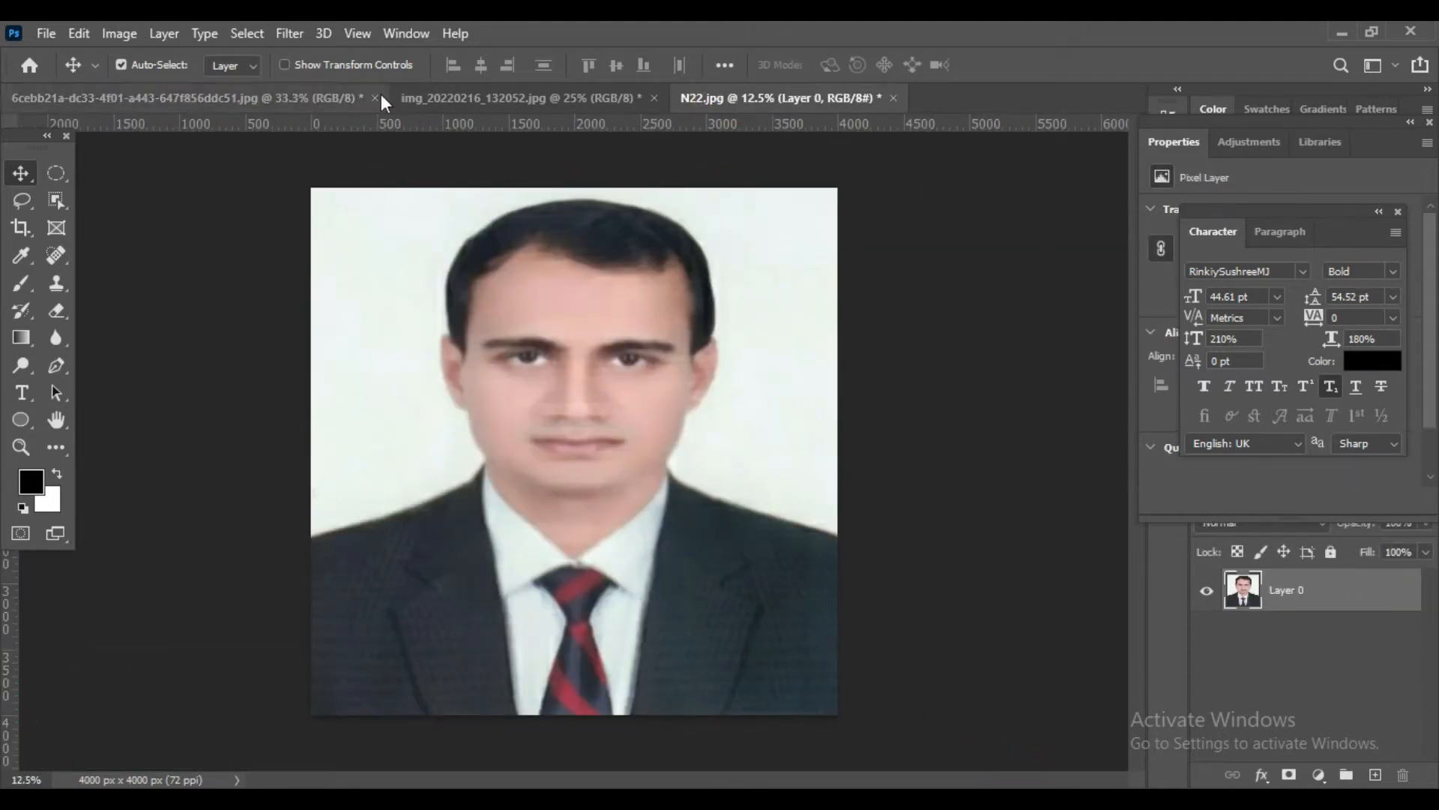
pyautogui.click(438, 98)
pyautogui.click(380, 99)
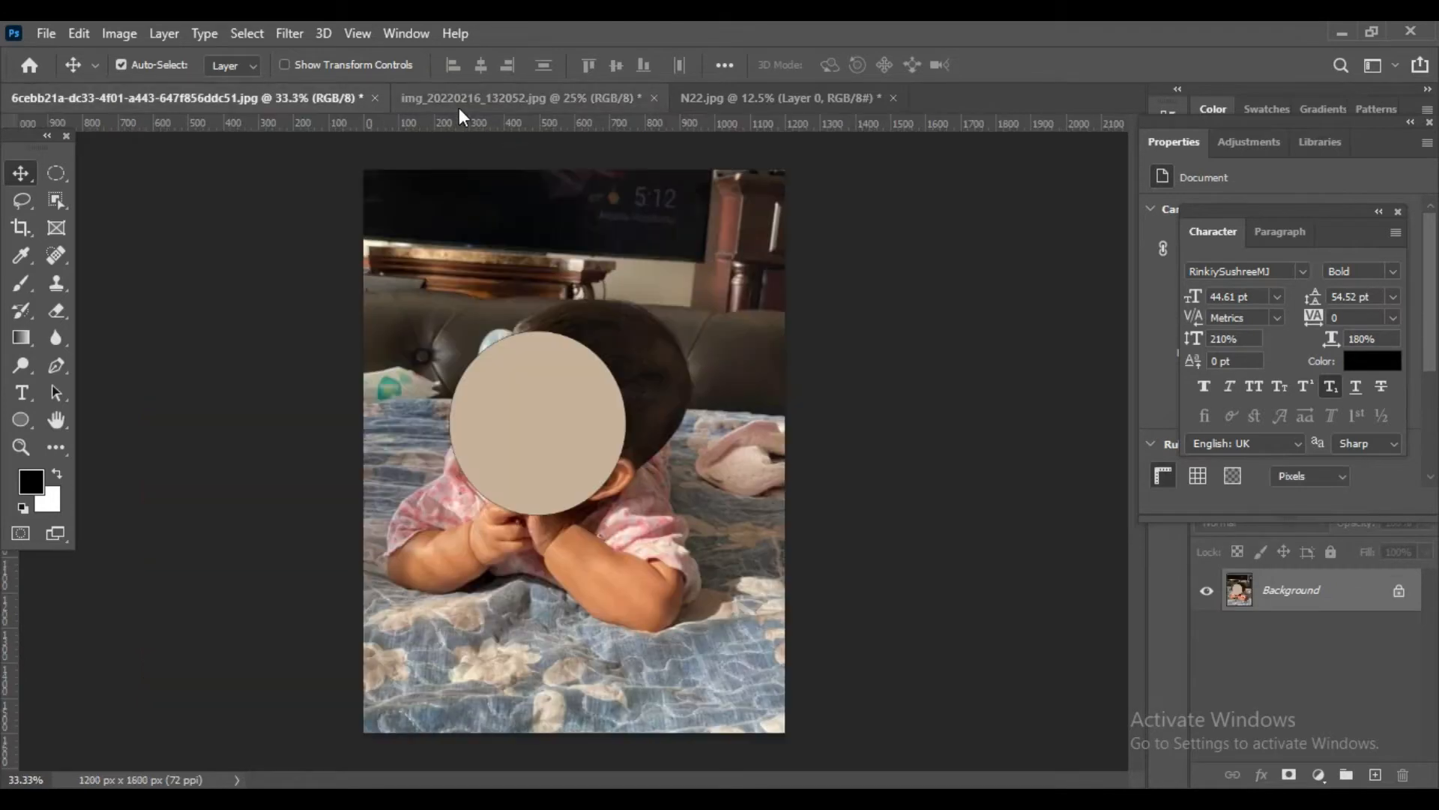
pyautogui.click(459, 100)
pyautogui.click(249, 100)
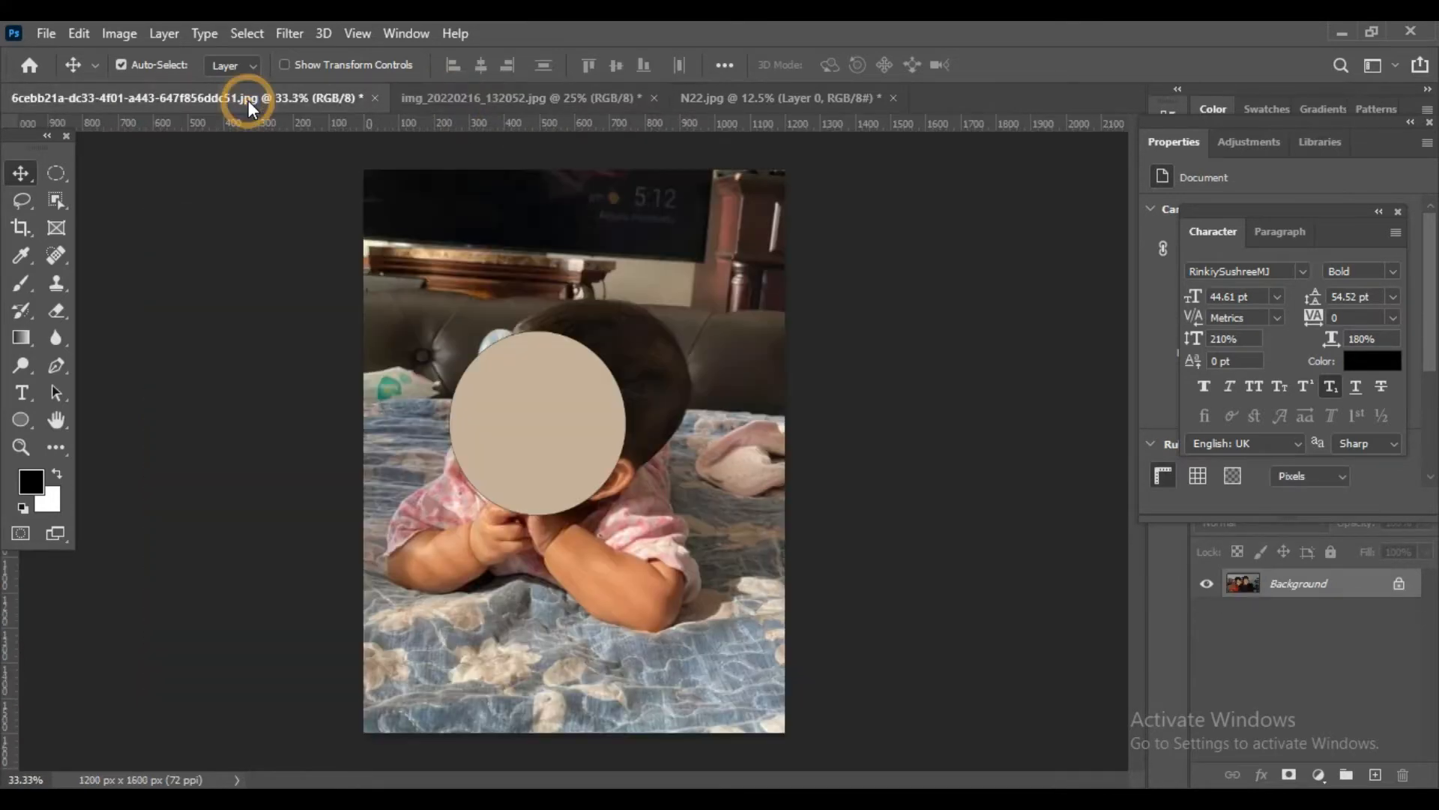
pyautogui.click(522, 94)
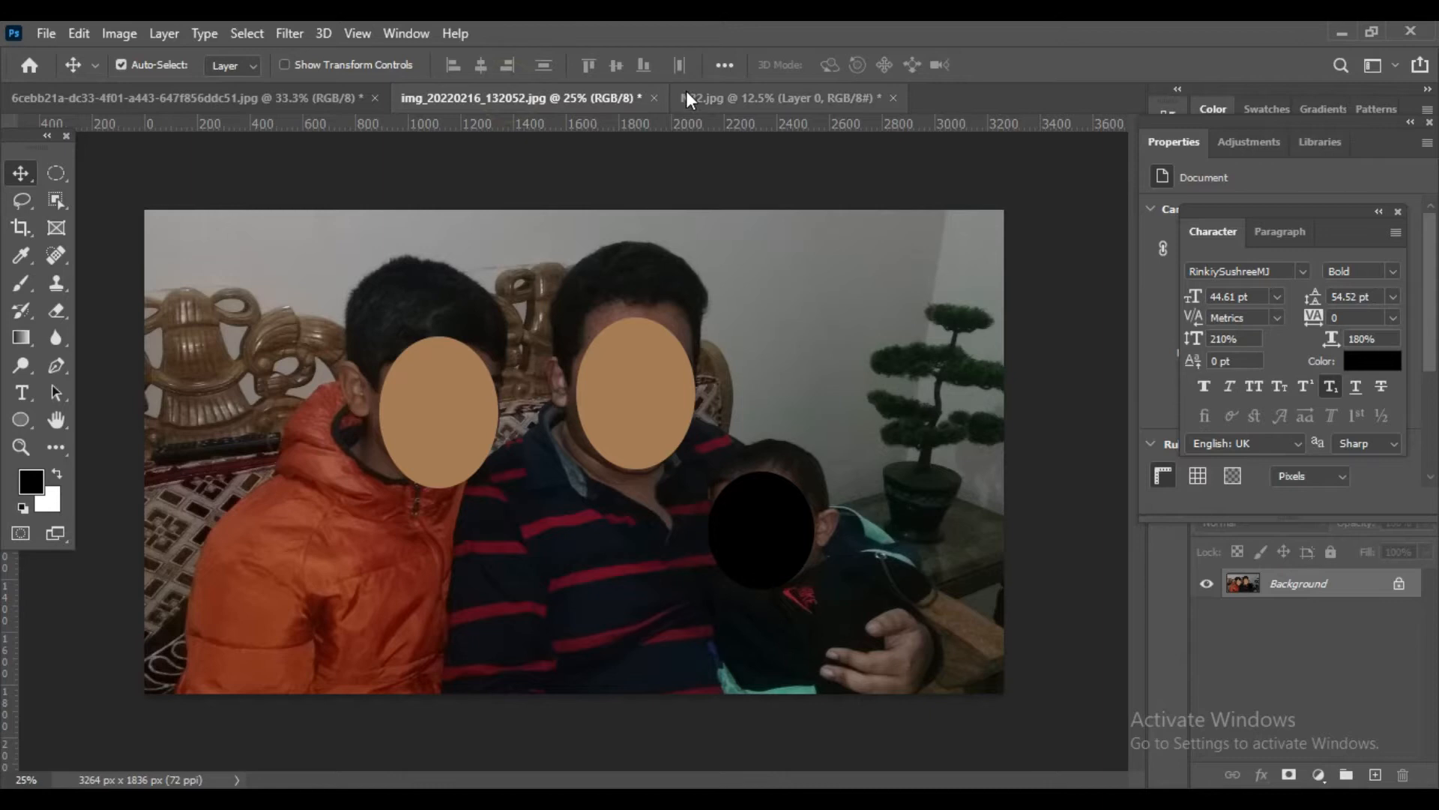
pyautogui.click(694, 97)
pyautogui.click(498, 96)
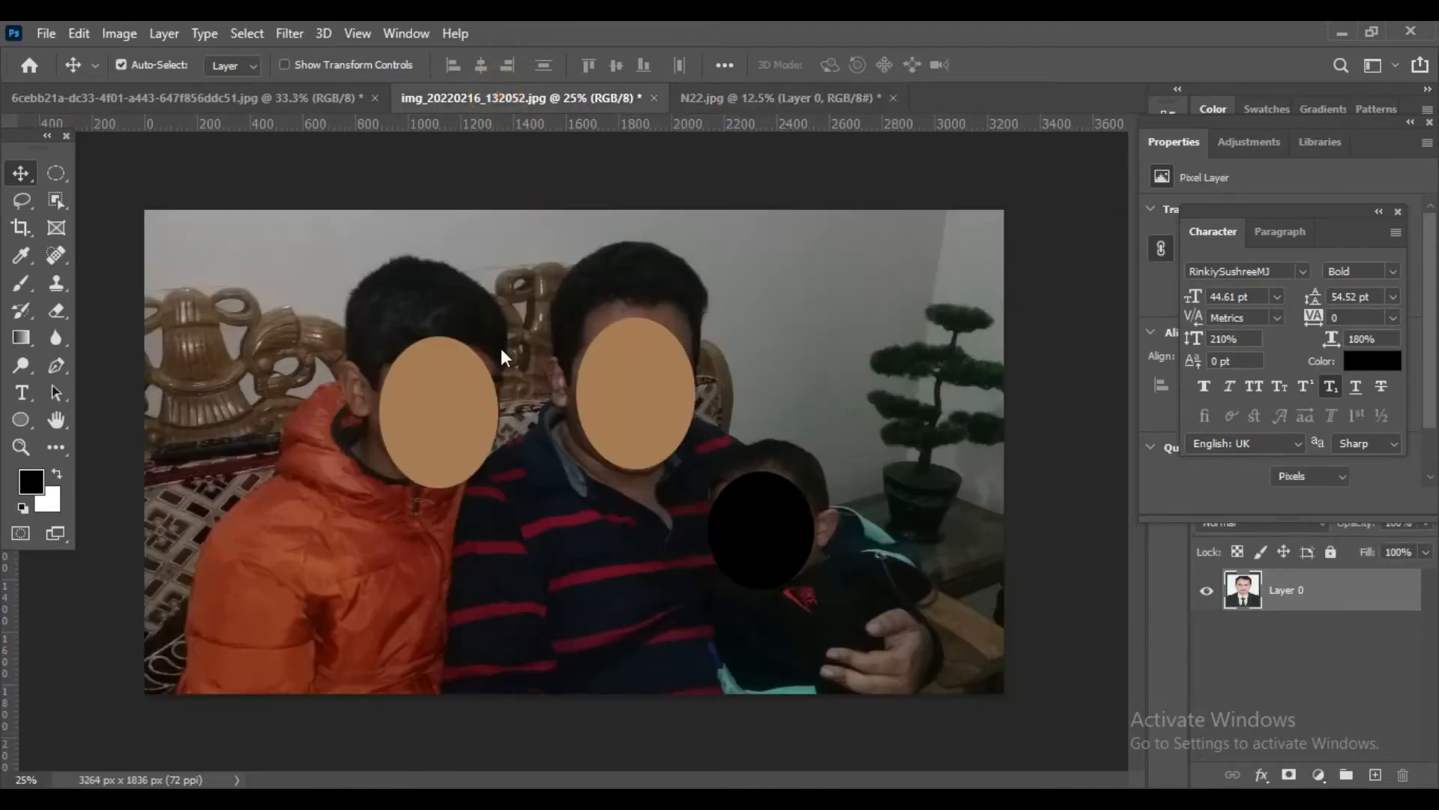
# - Unlock the Background layer of the photo of the child lying on the bed
pyautogui.click(233, 98)
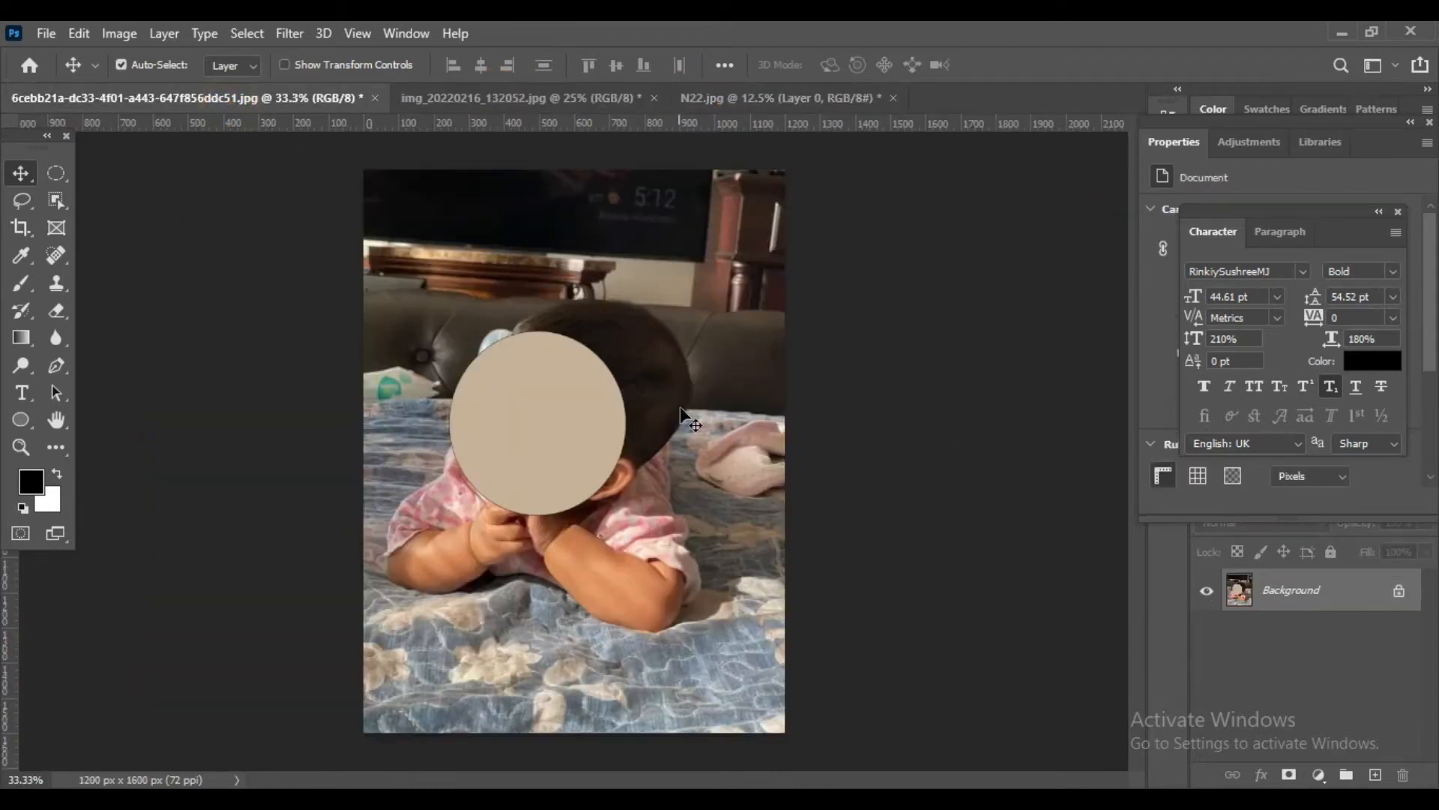
pyautogui.click(1416, 588)
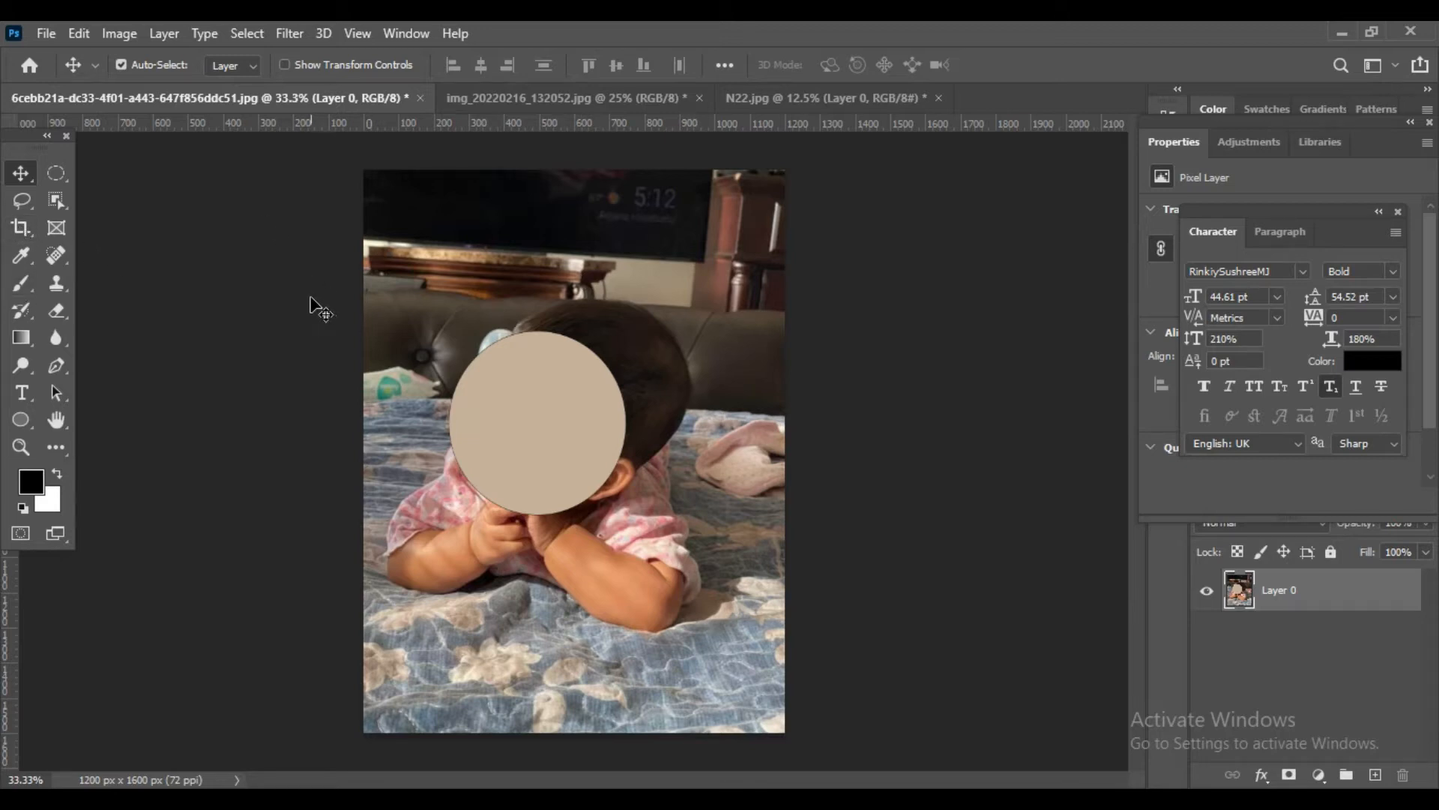
# - Start a crop on the child's photo and set the crop width to 3.5 in
pyautogui.click(34, 232)
pyautogui.click(30, 227)
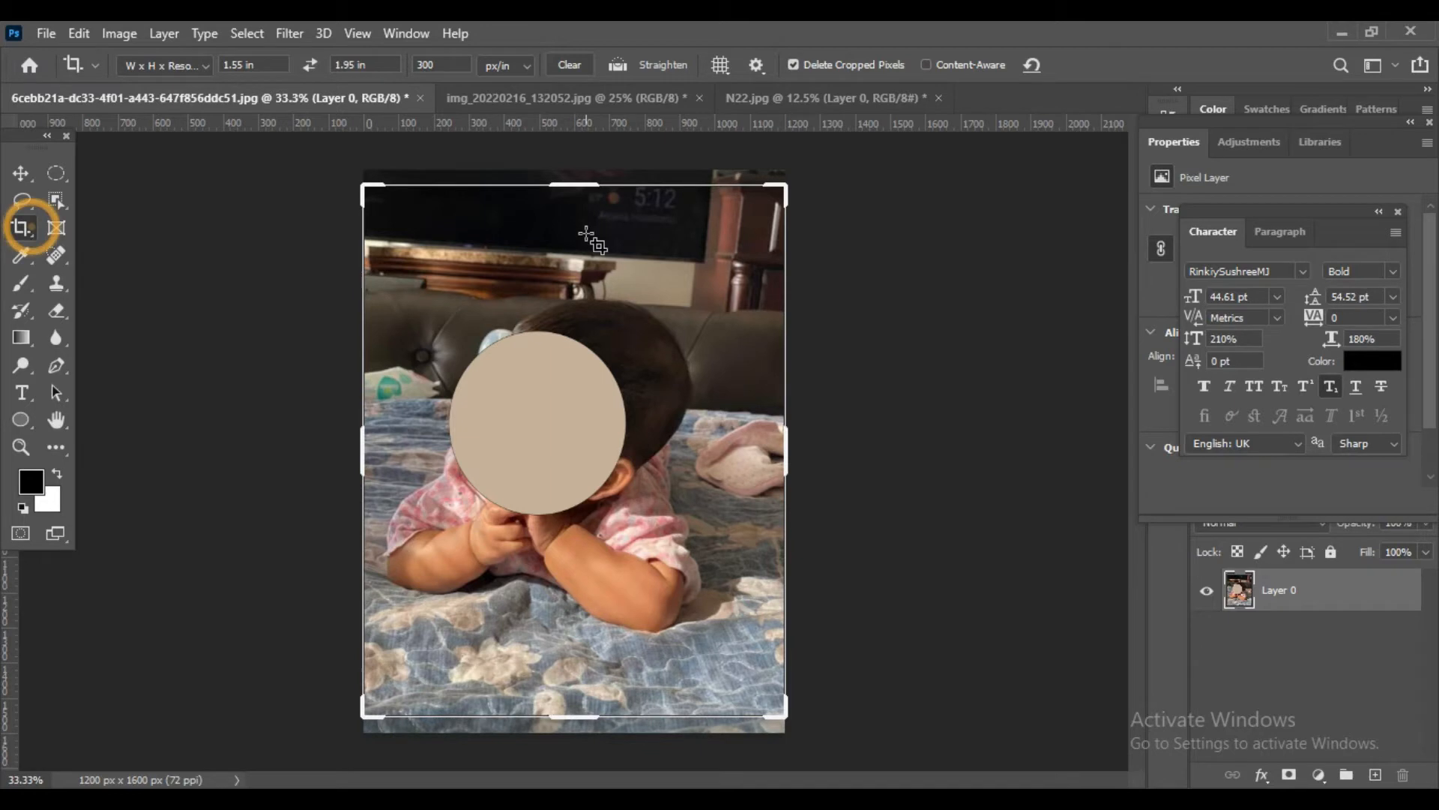
pyautogui.click(245, 61)
pyautogui.click(244, 63)
pyautogui.click(236, 63)
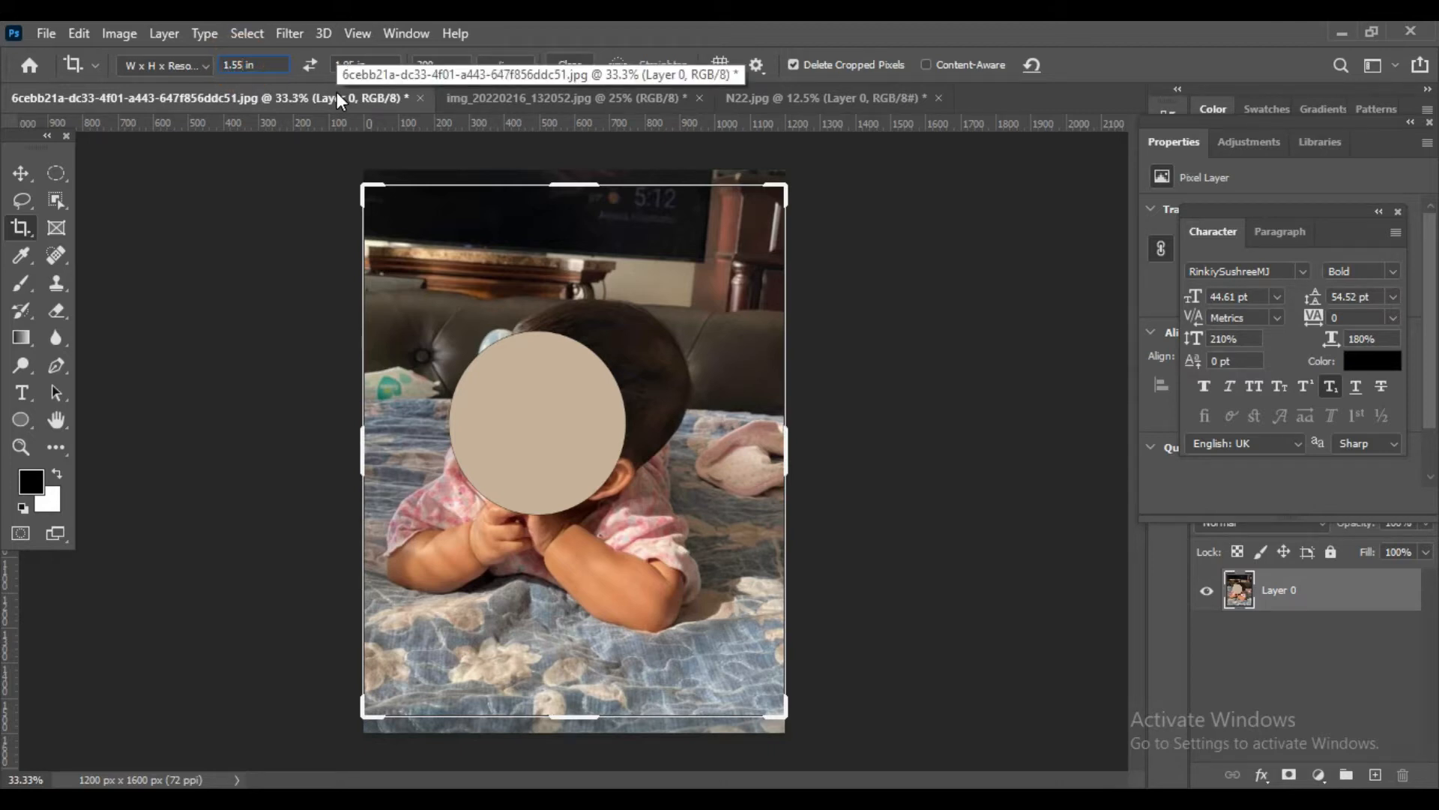
pyautogui.press('BackSpace')
pyautogui.press('BackSpace')
pyautogui.press('BackSpace')
pyautogui.press('BackSpace')
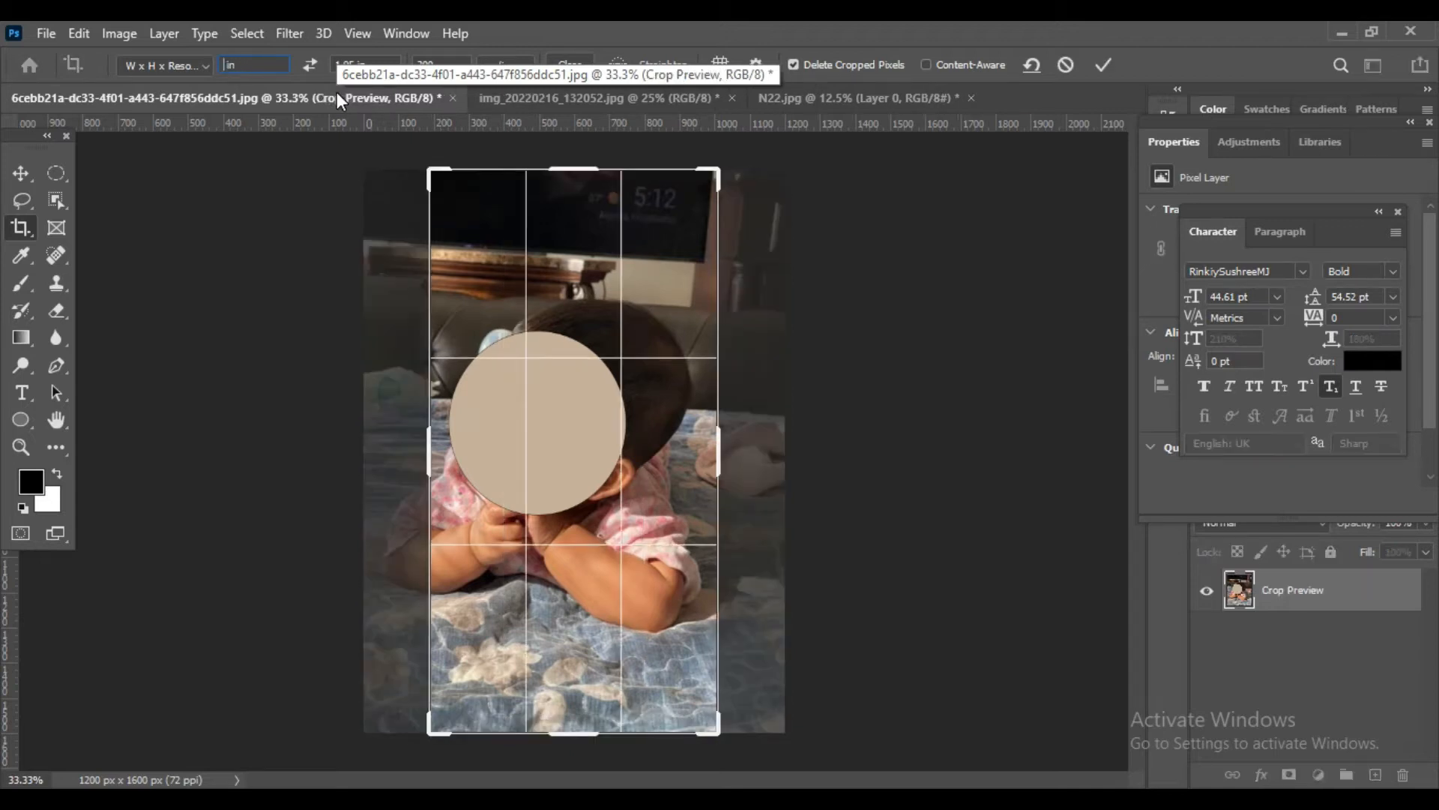
pyautogui.write('3.5')
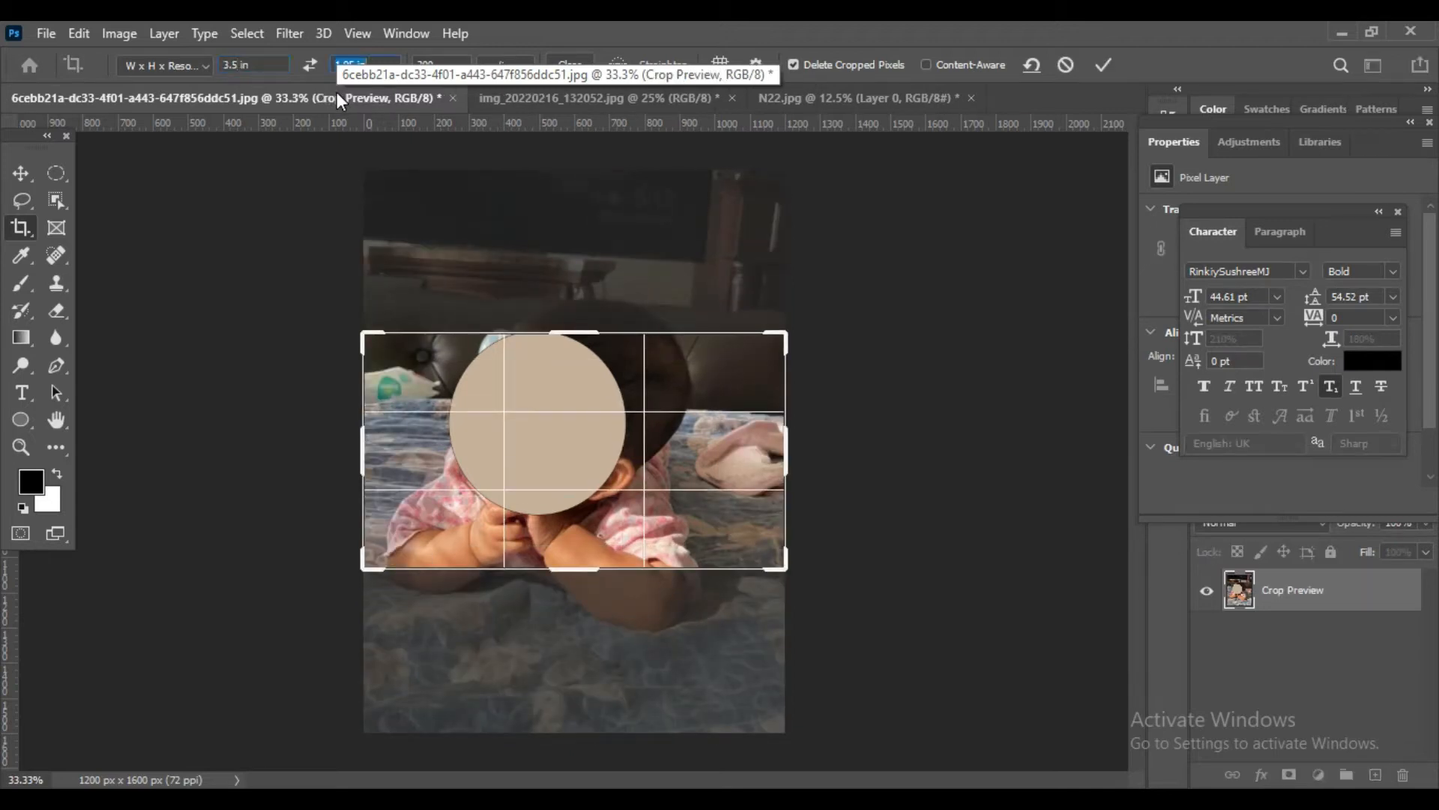
# - Set the crop height to 5 in, apply the crop to the child's photo, and return to the Move tool
pyautogui.press('BackSpace')
pyautogui.press('BackSpace')
pyautogui.press('BackSpace')
pyautogui.press('BackSpace')
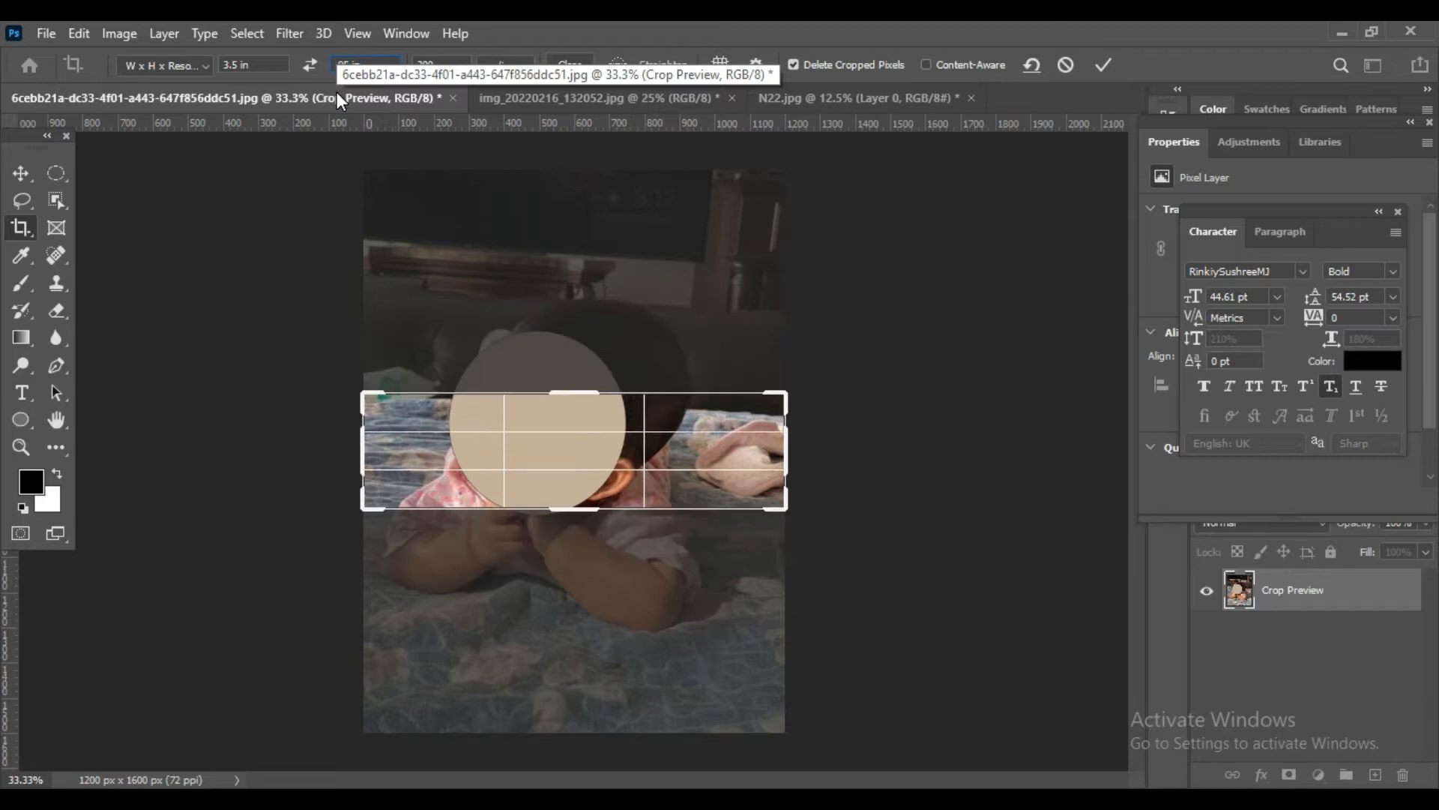
pyautogui.write('5')
pyautogui.press('BackSpace')
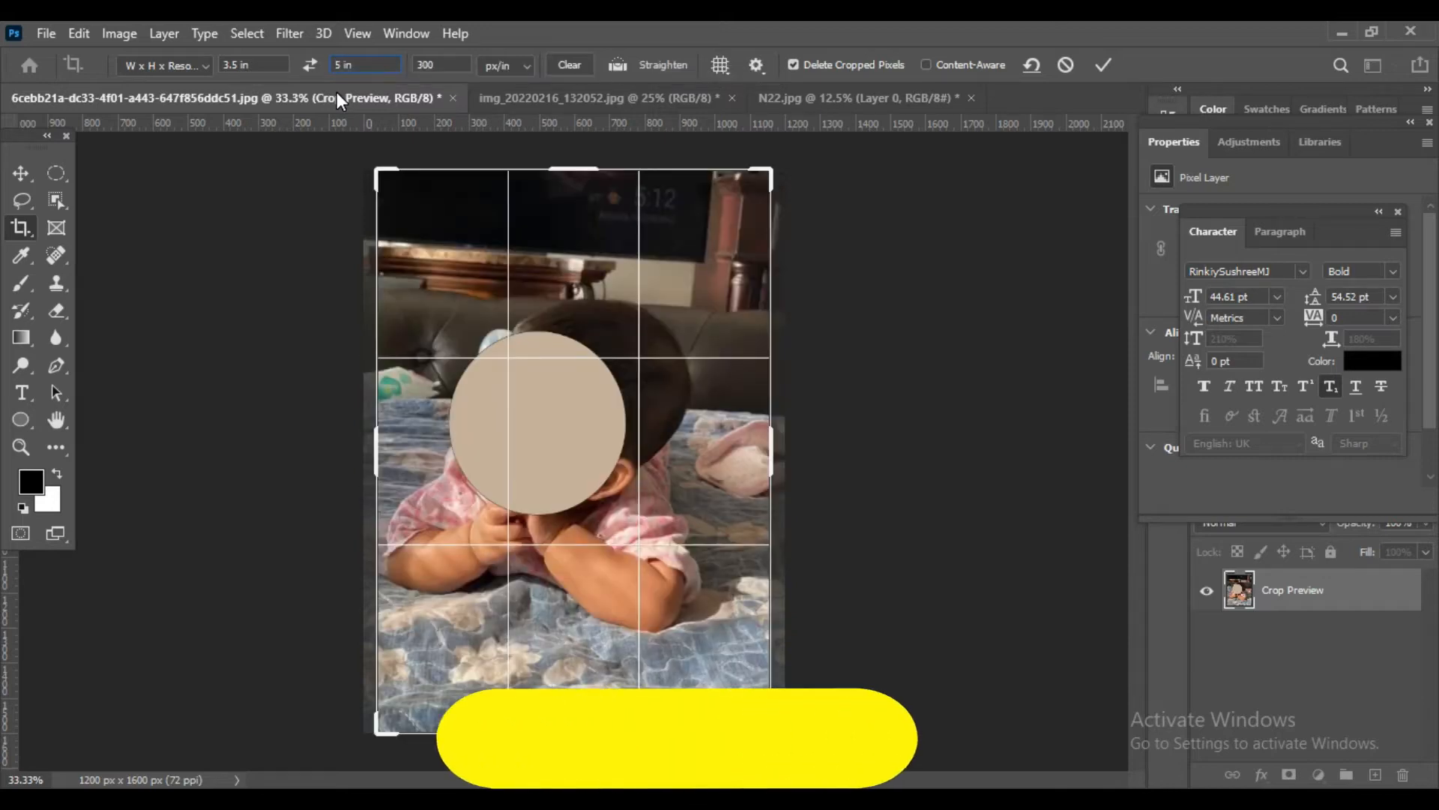
pyautogui.write('5')
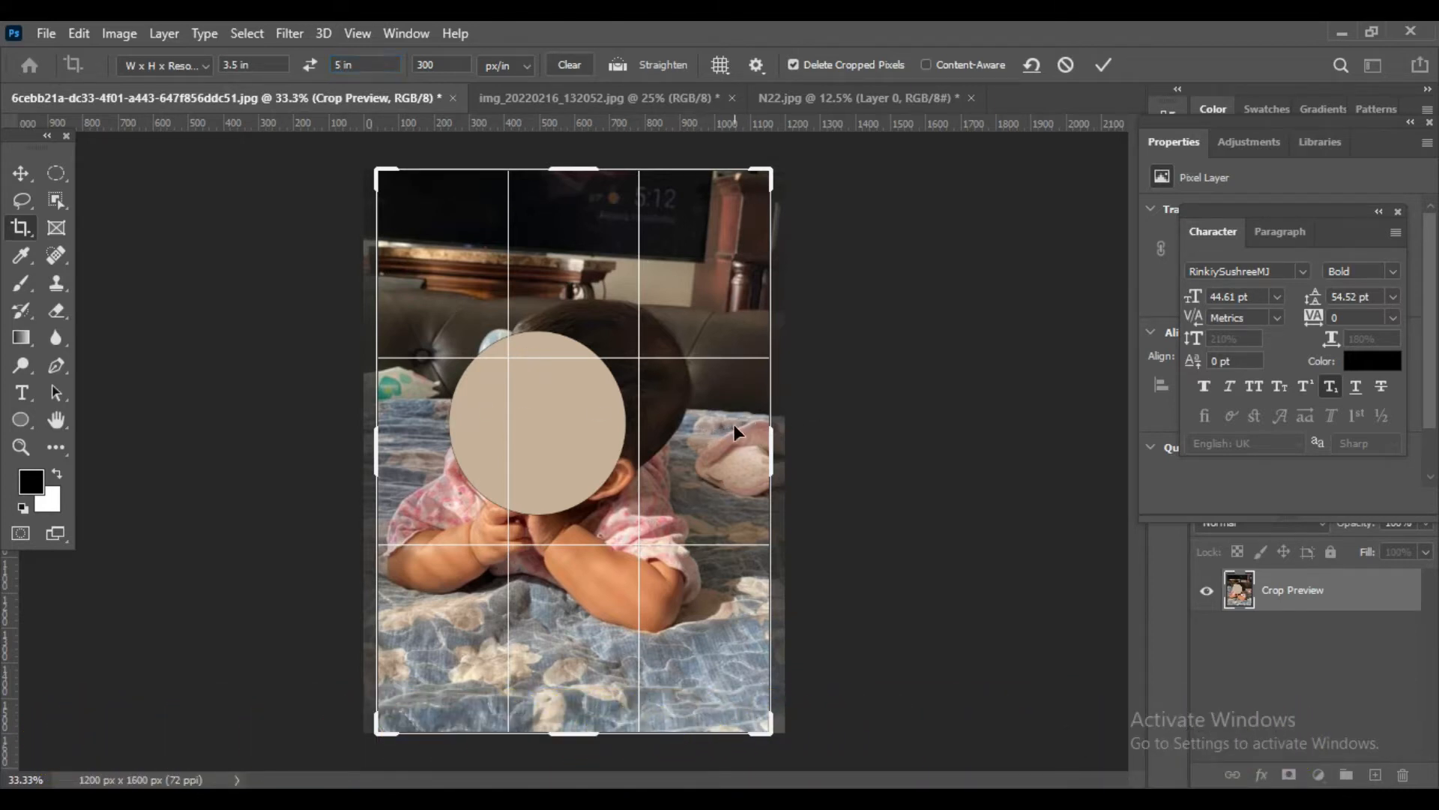
pyautogui.press('Return')
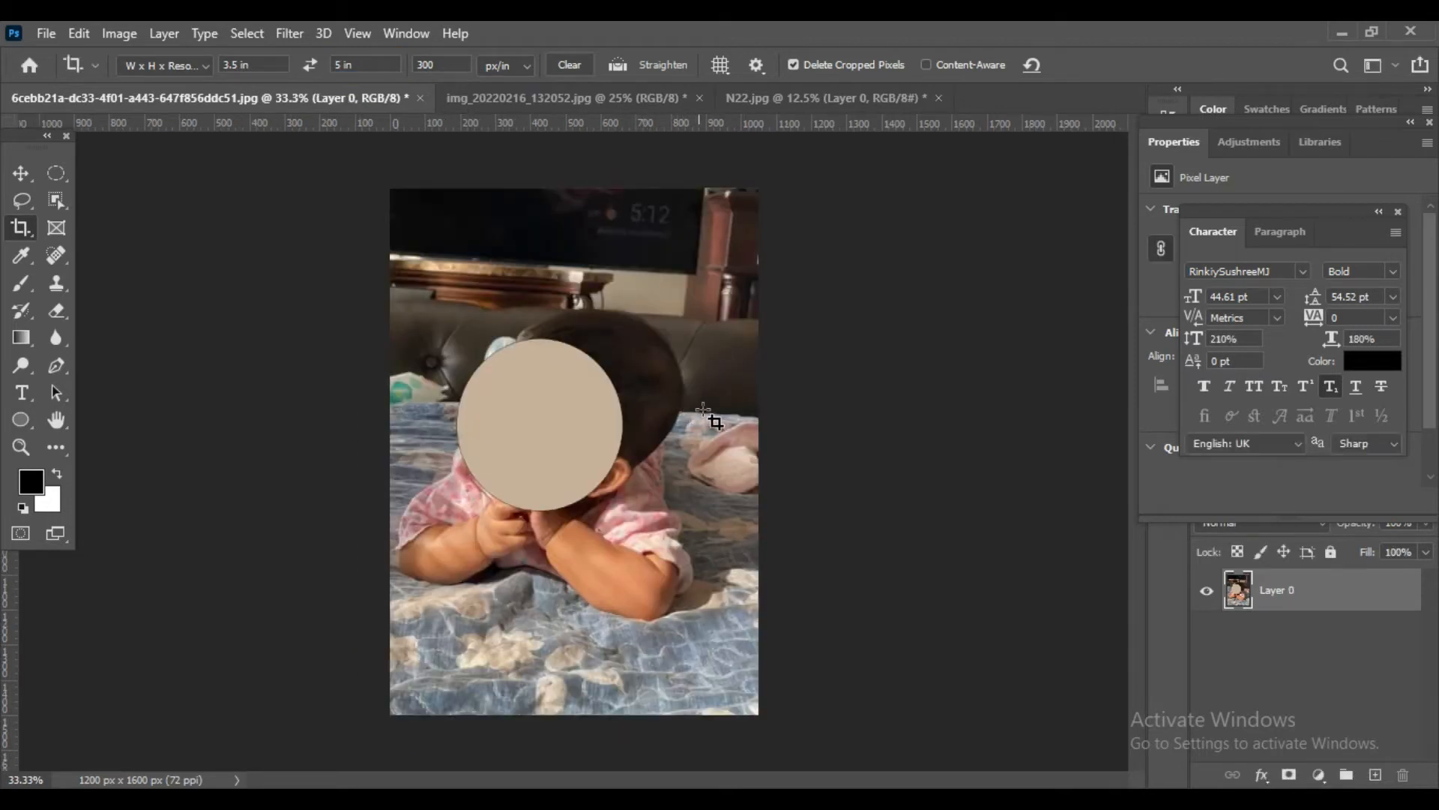
pyautogui.click(22, 171)
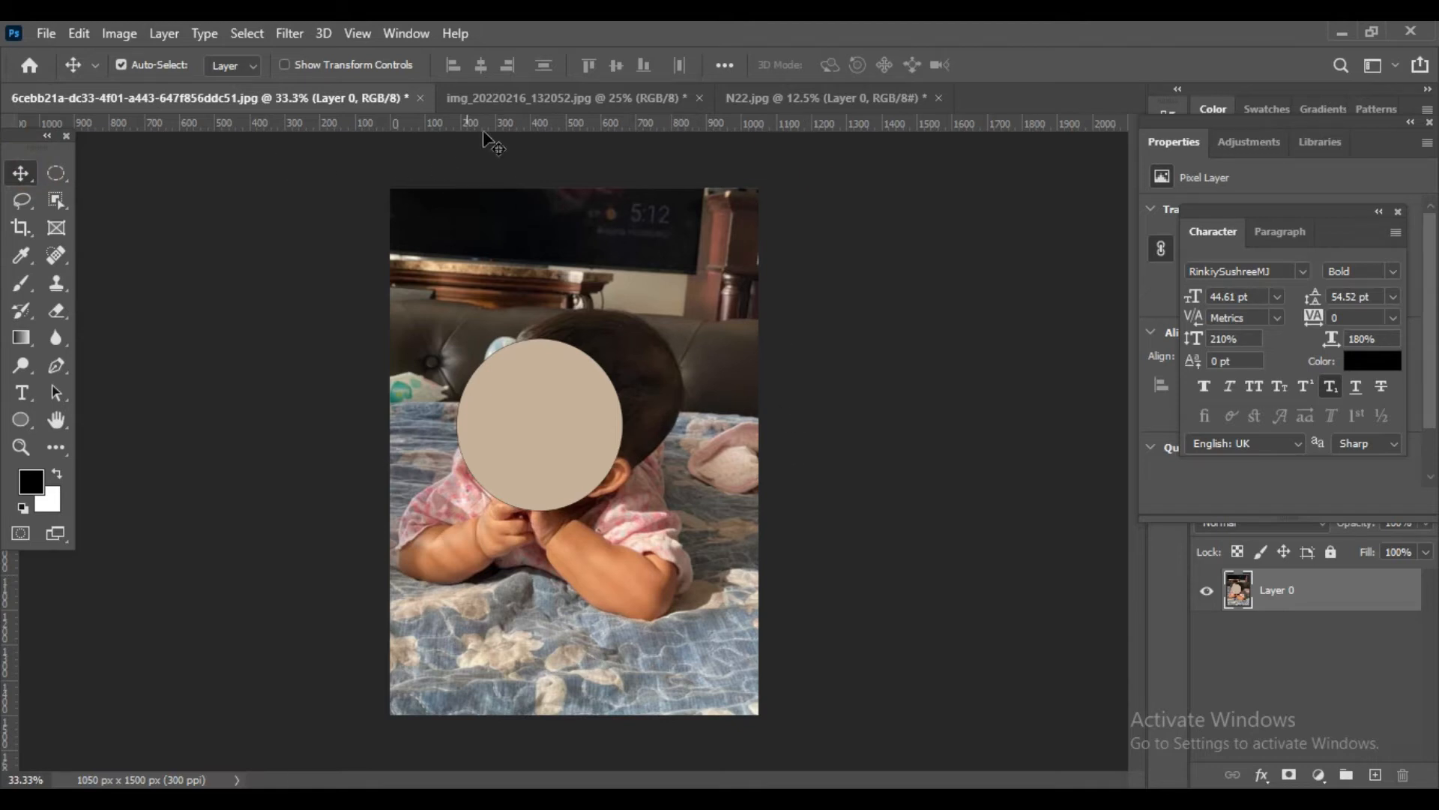
pyautogui.click(483, 96)
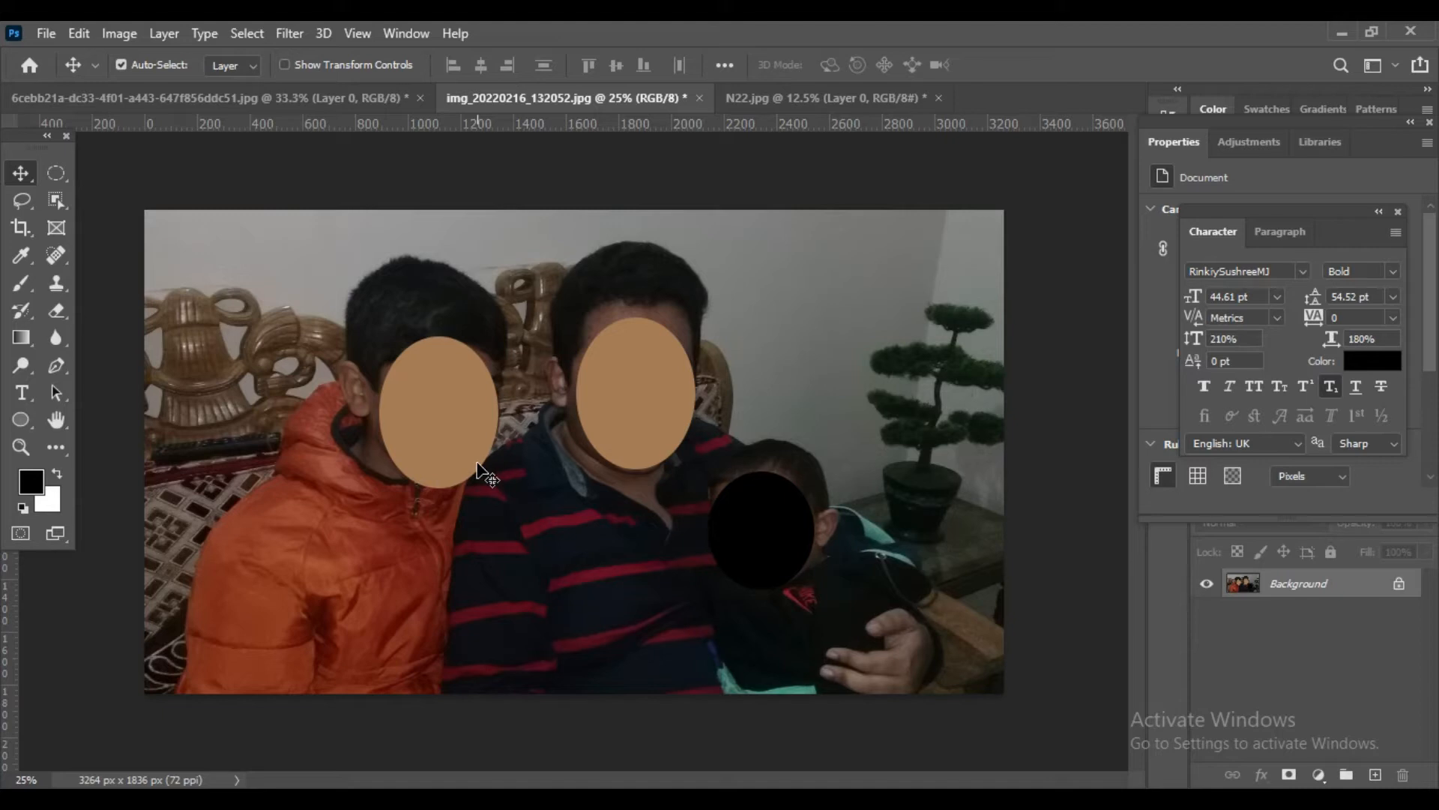
pyautogui.click(190, 99)
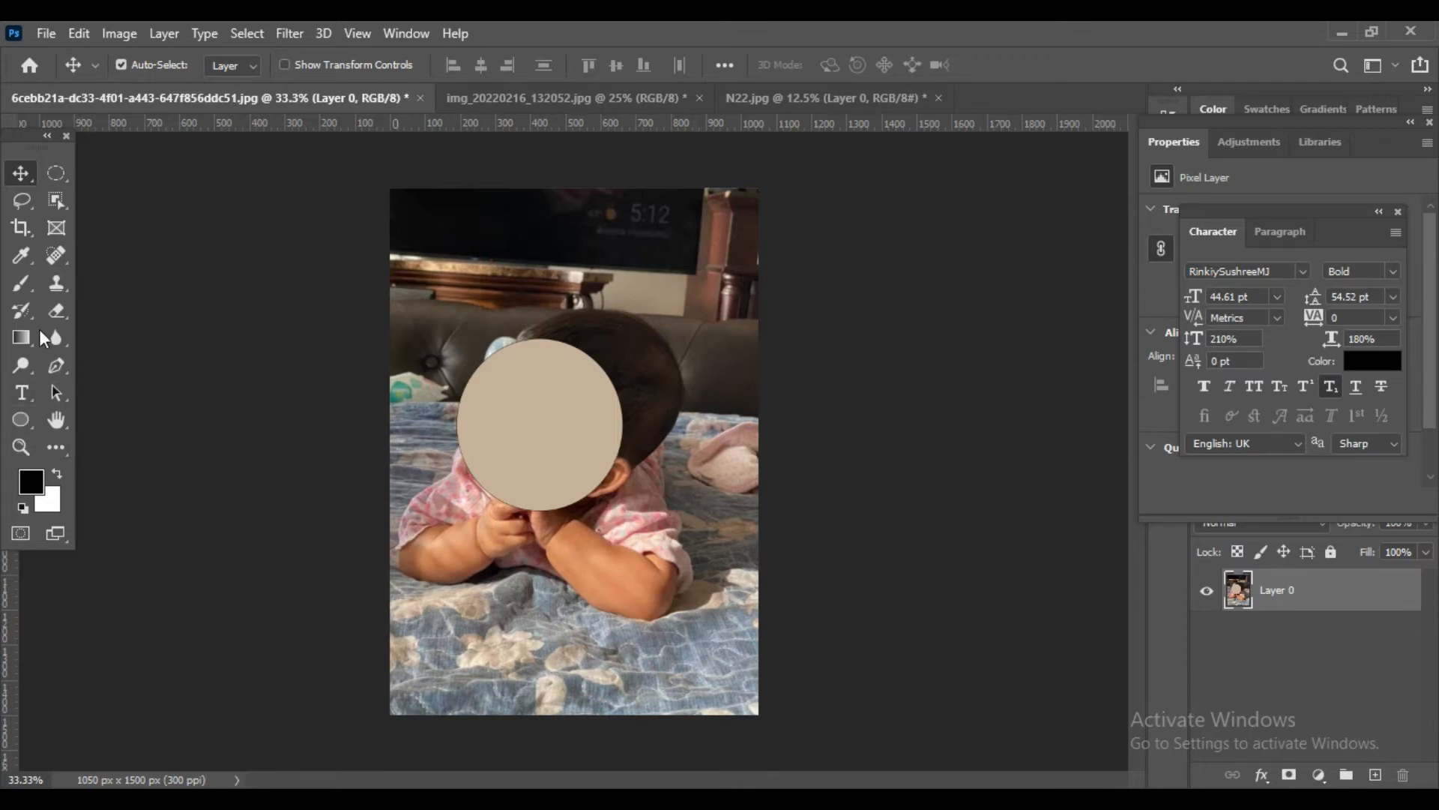
pyautogui.click(16, 230)
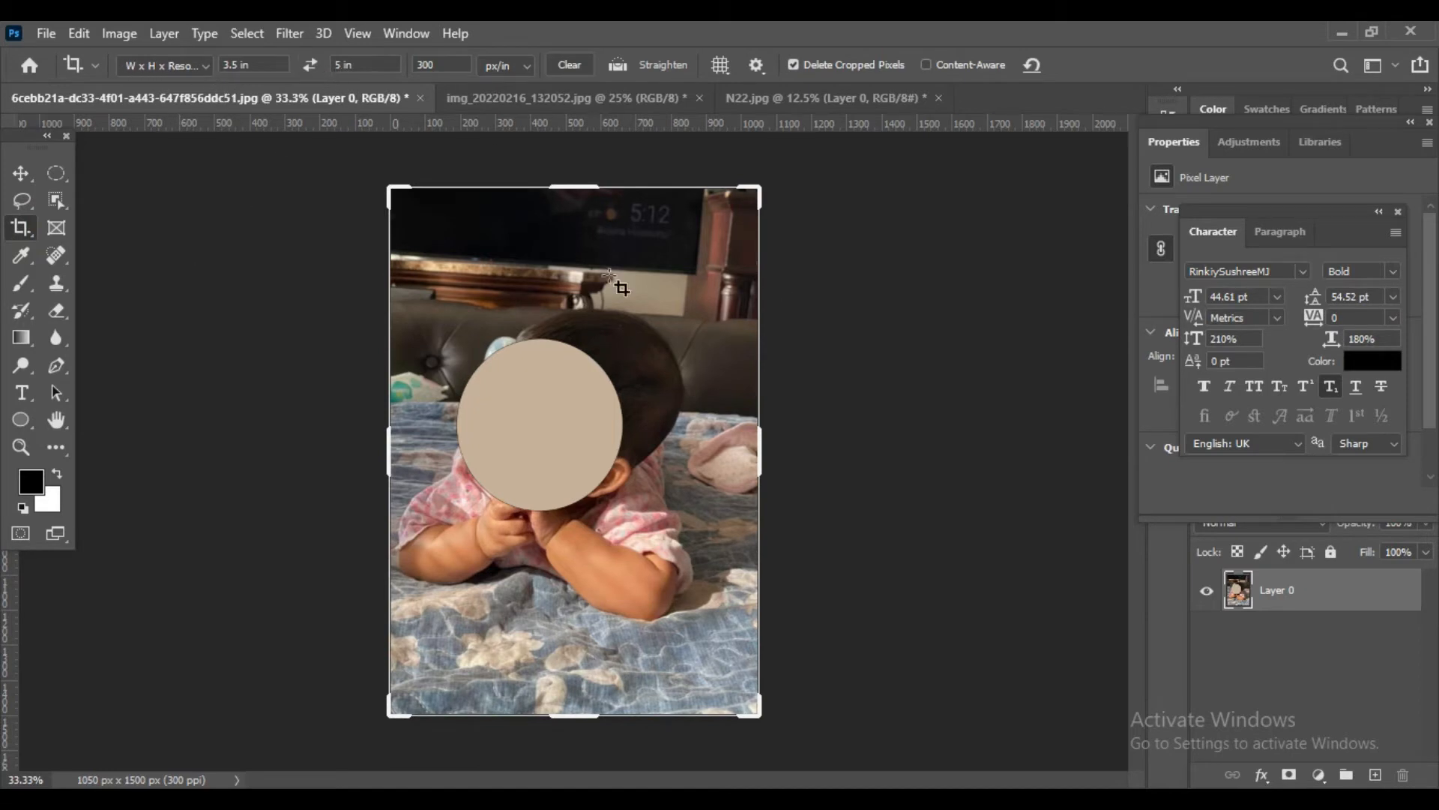
pyautogui.click(23, 172)
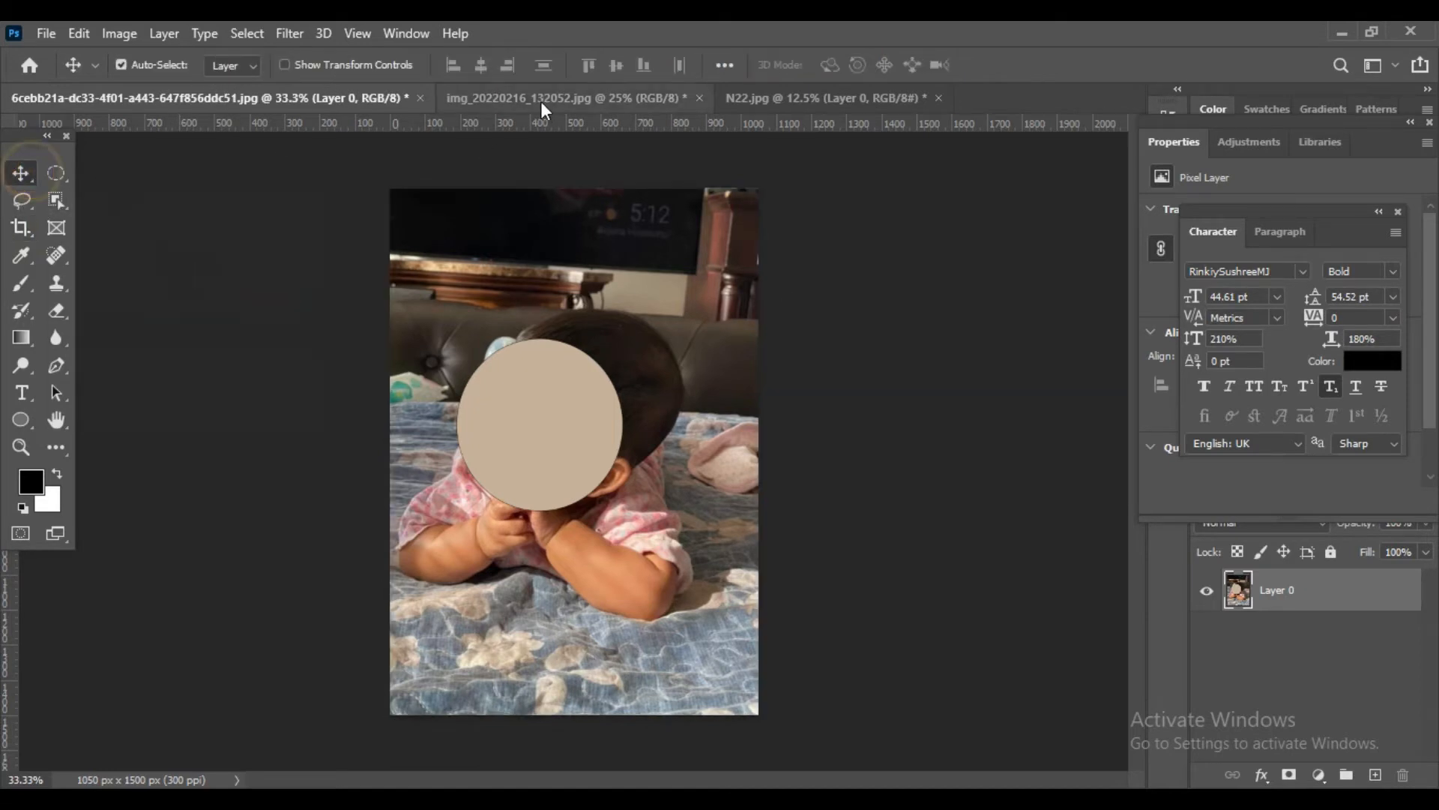
# - Unlock the Background layer of the group photo img_20220216_132052.jpg
pyautogui.click(541, 100)
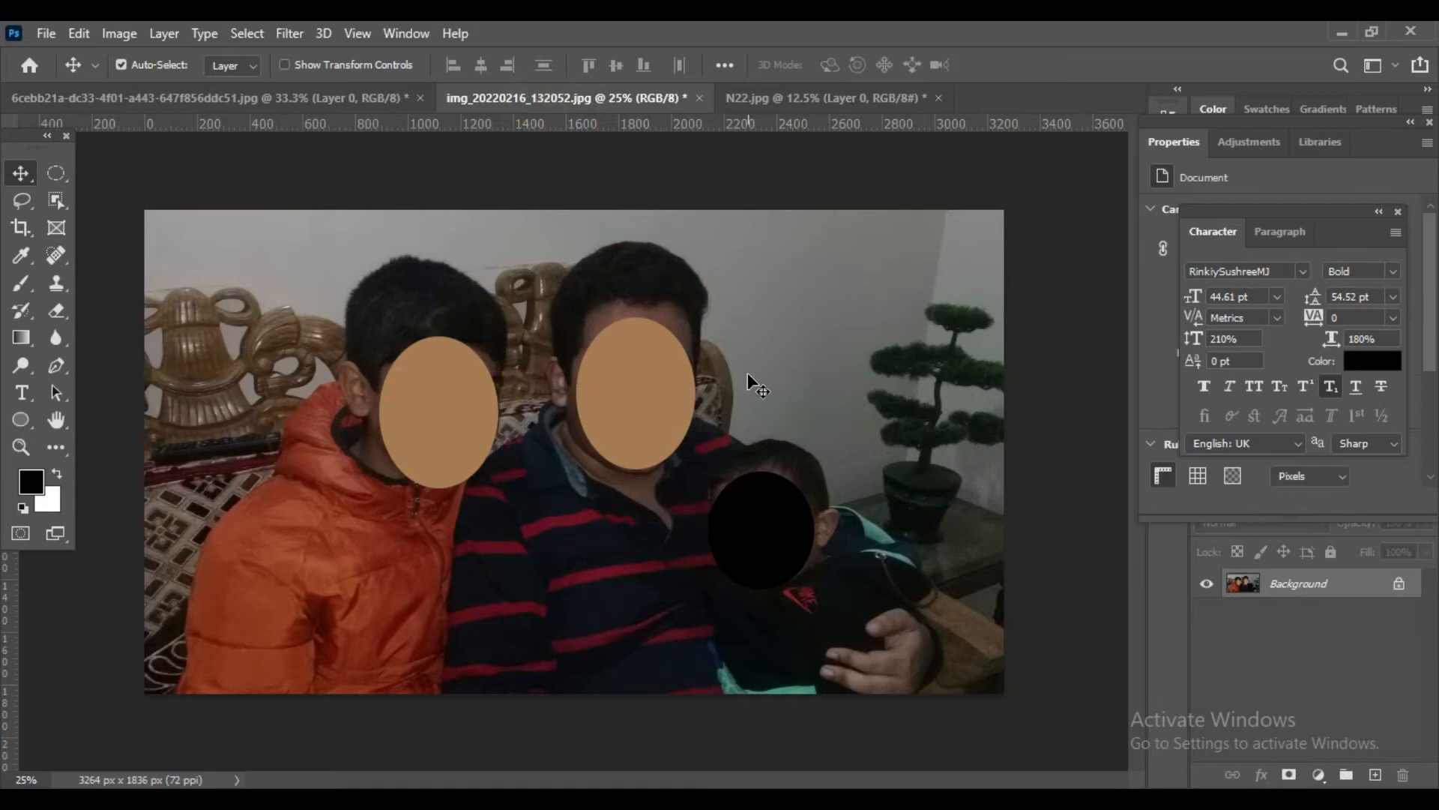
pyautogui.click(1399, 588)
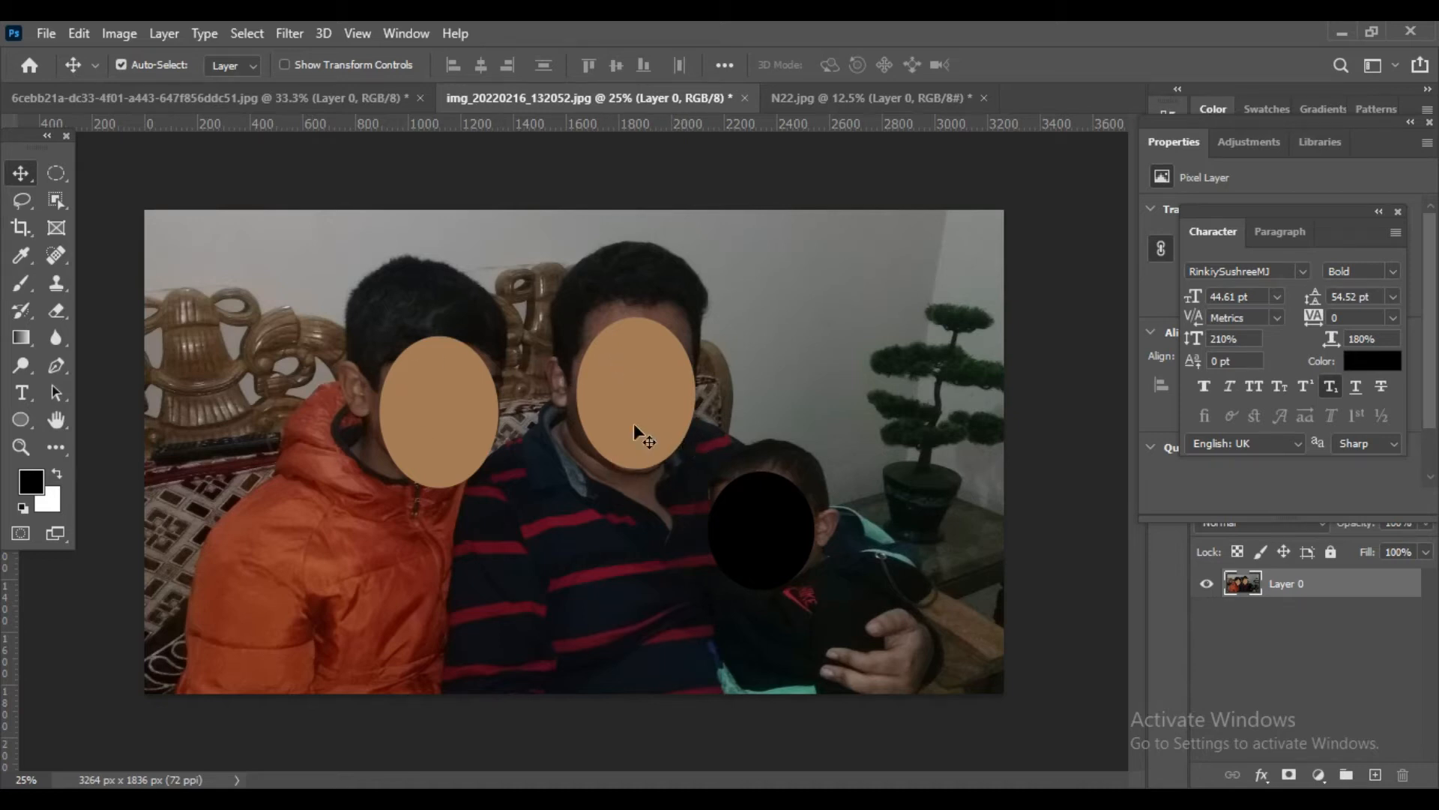
pyautogui.click(191, 99)
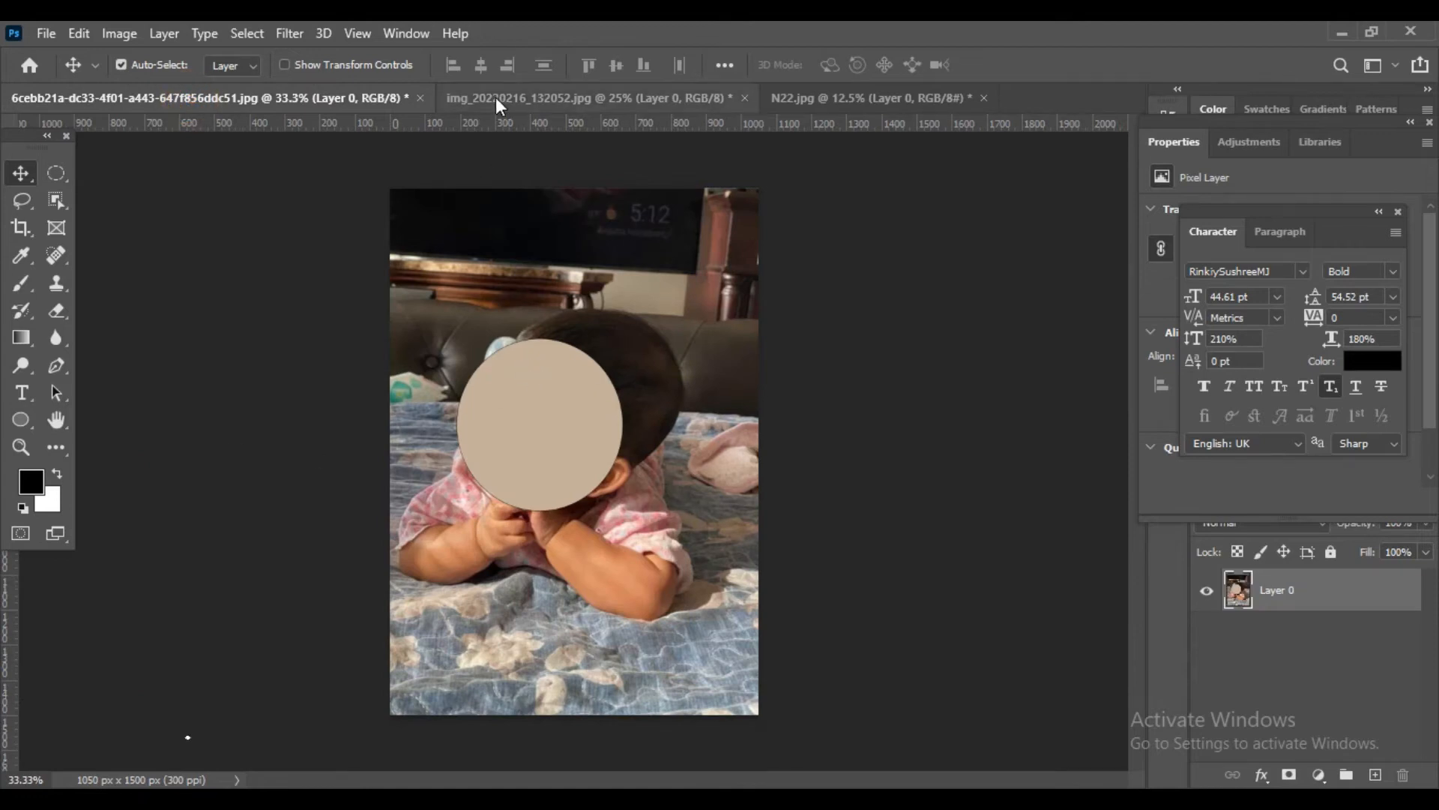
pyautogui.click(496, 98)
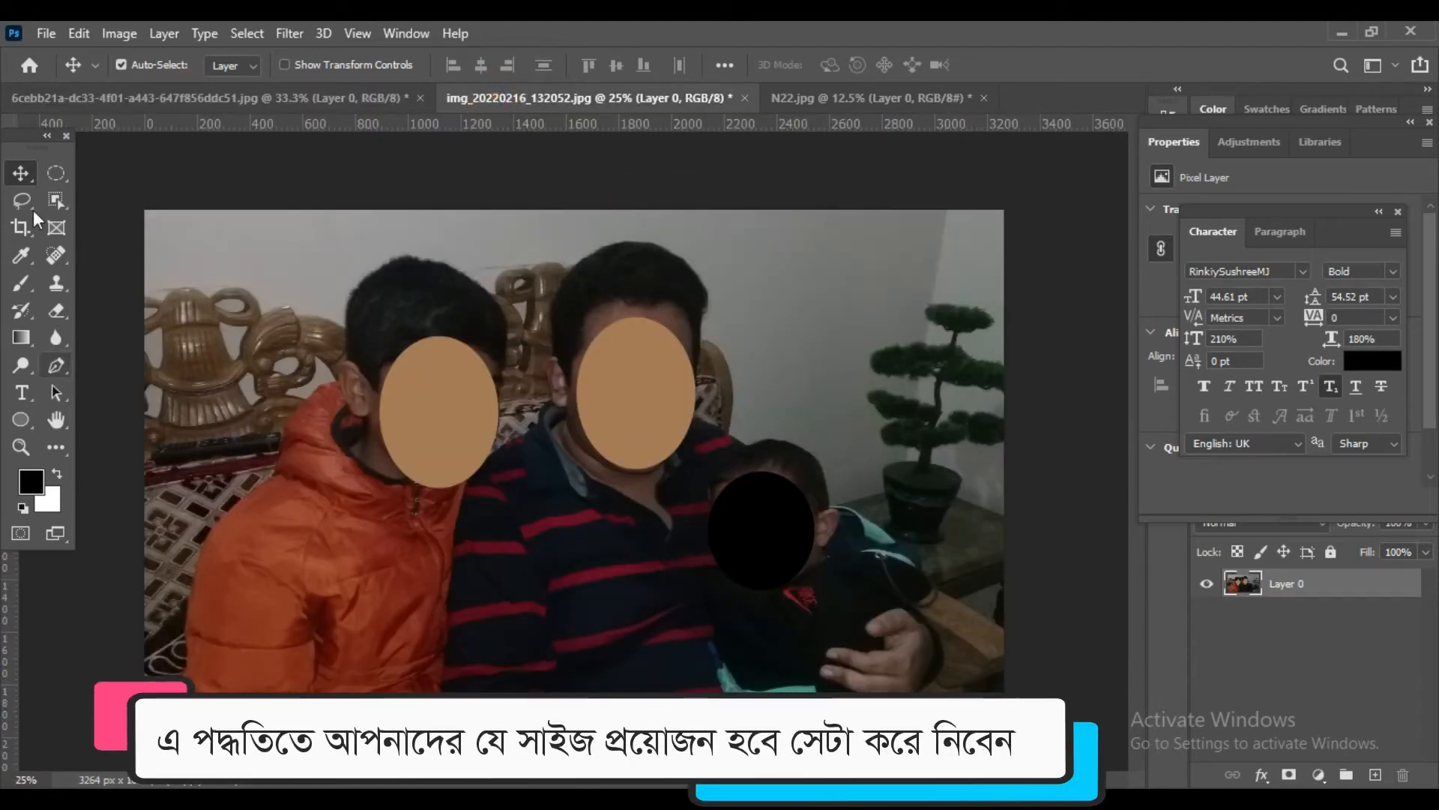
# - Start a crop on the group photo with a landscape frame 5 in wide and 3.5 in high
pyautogui.click(24, 228)
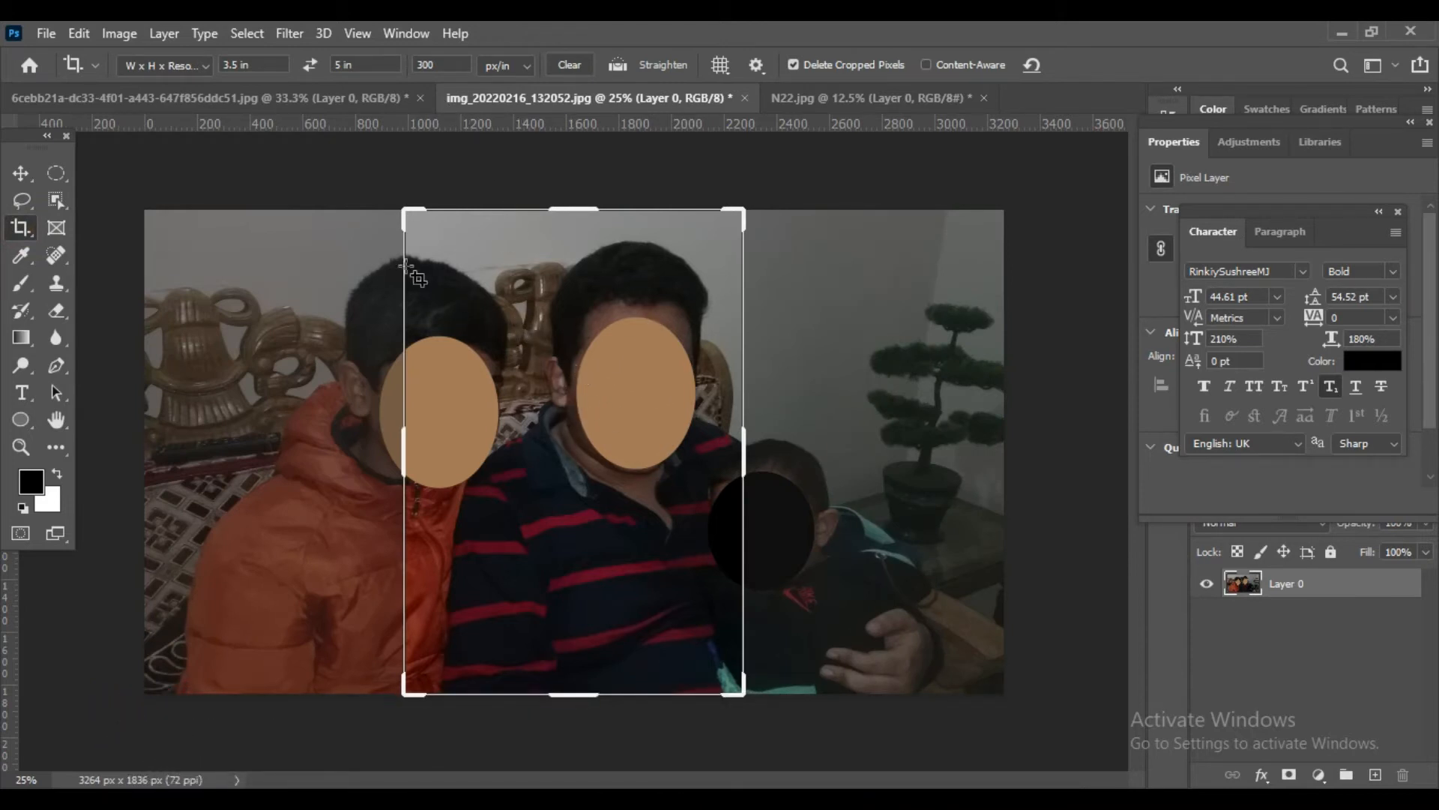
pyautogui.click(228, 66)
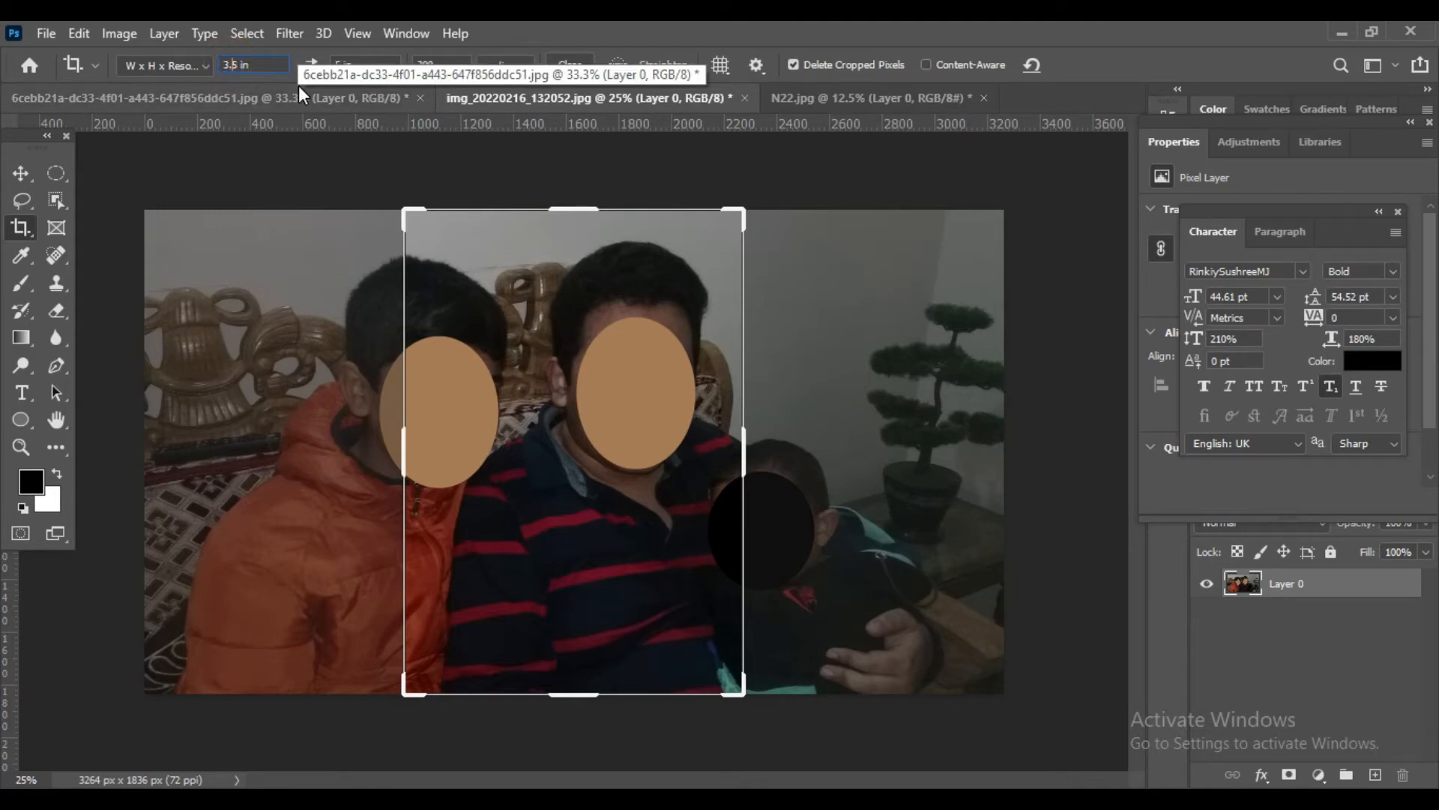
pyautogui.press('BackSpace')
pyautogui.press('BackSpace')
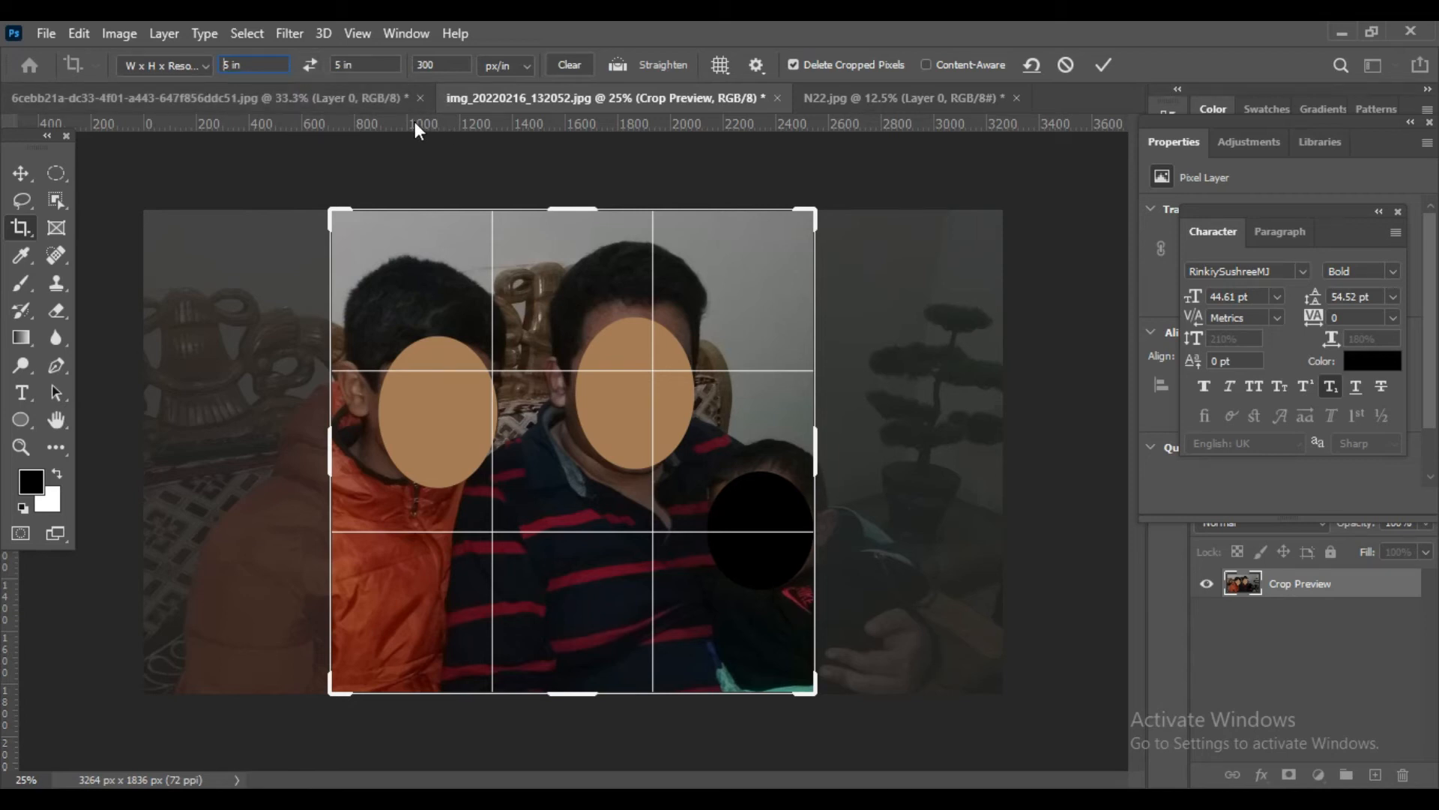
pyautogui.click(342, 65)
pyautogui.write('3.')
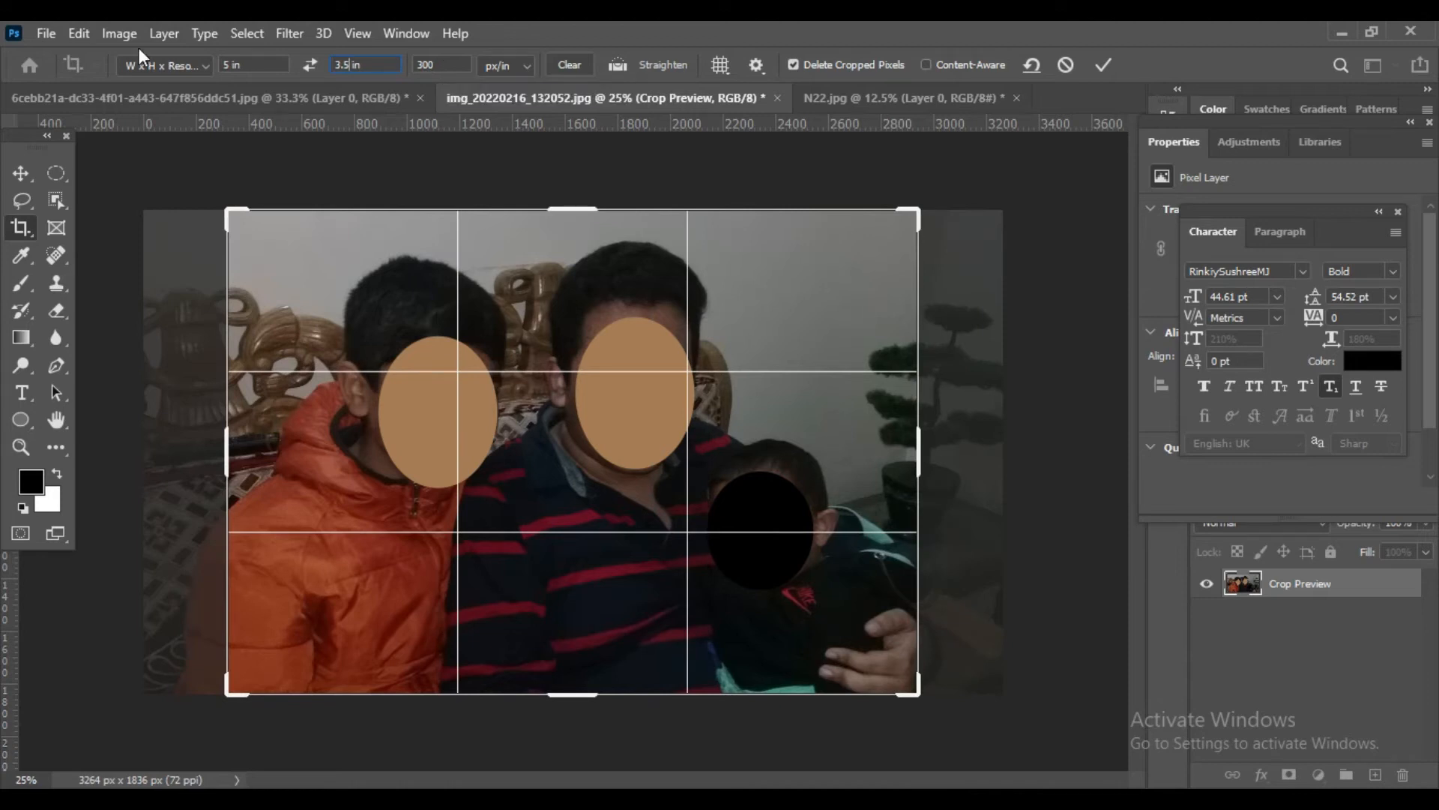
# - Set the group photo's crop size to 6 in wide by 4 in high and apply the crop
pyautogui.click(228, 65)
pyautogui.press('BackSpace')
pyautogui.write('6')
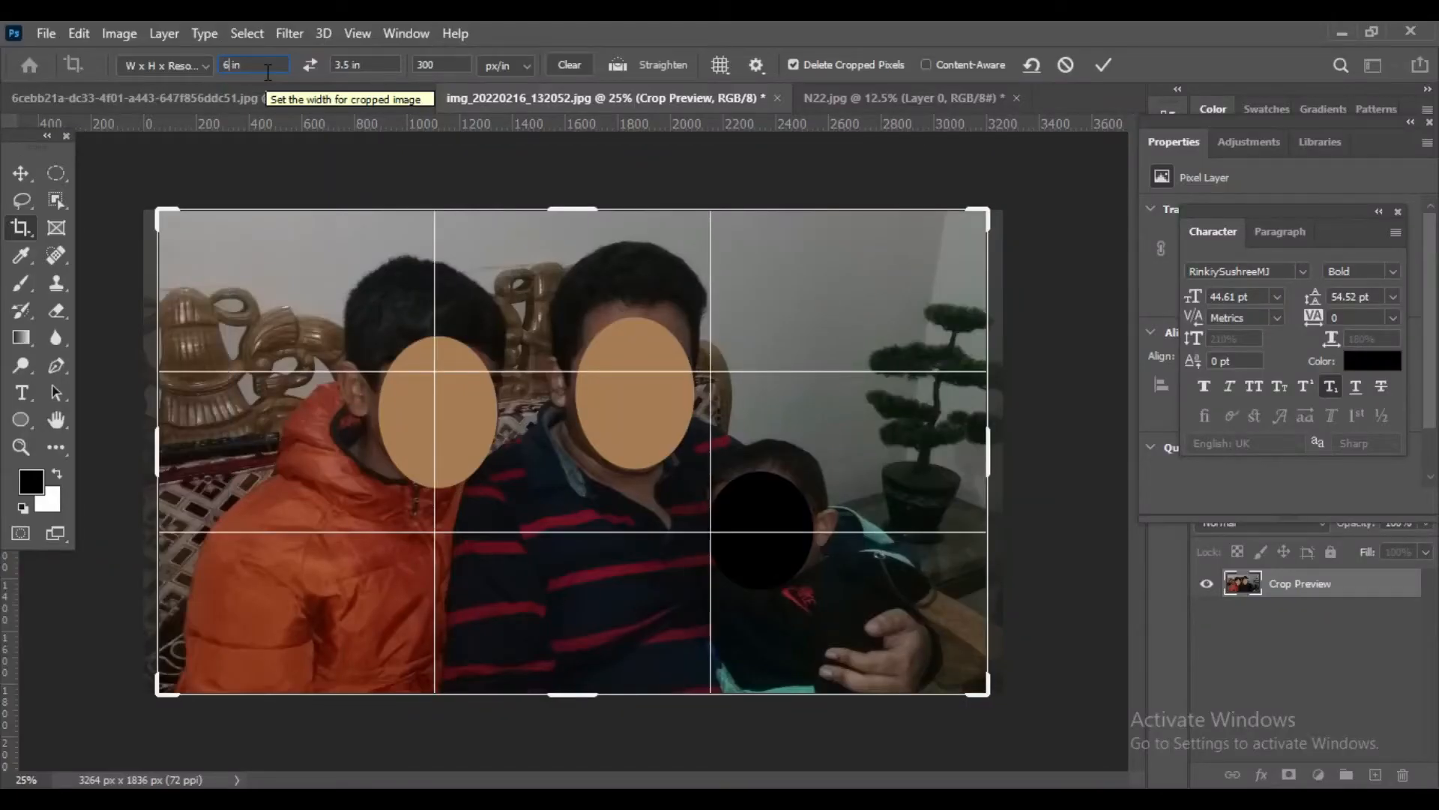
pyautogui.click(350, 64)
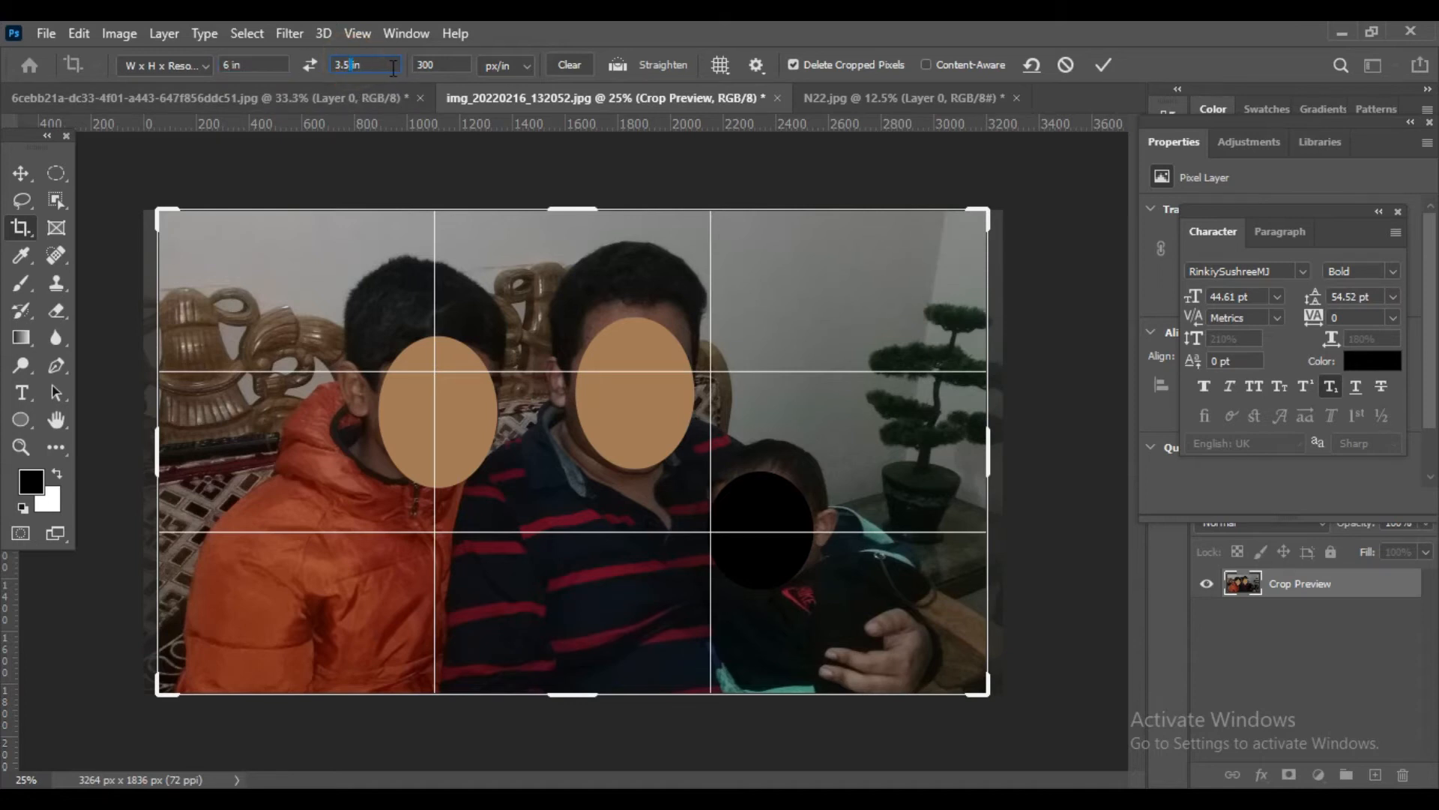
pyautogui.press('BackSpace')
pyautogui.press('BackSpace')
pyautogui.press('BackSpace')
pyautogui.write('4')
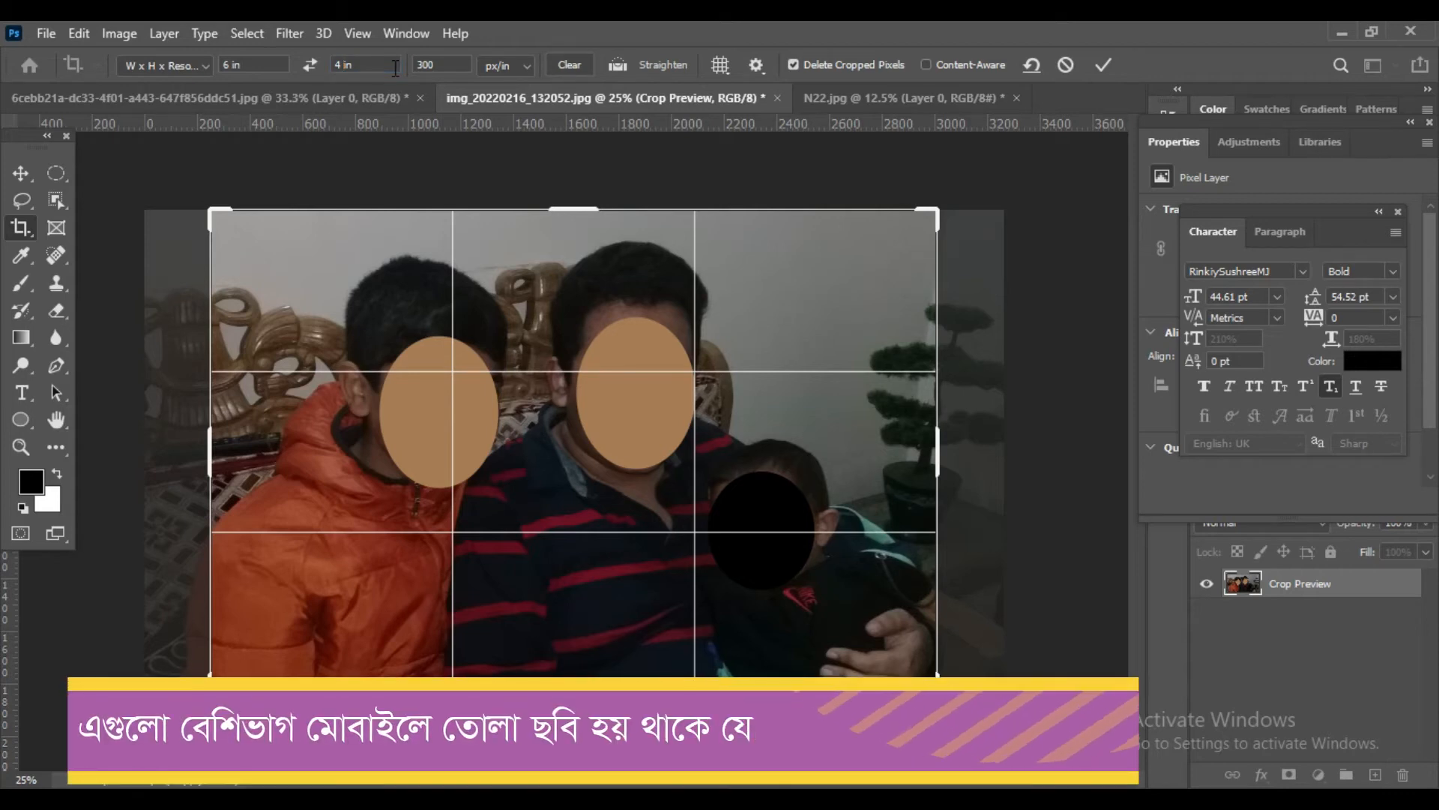
pyautogui.press('Return')
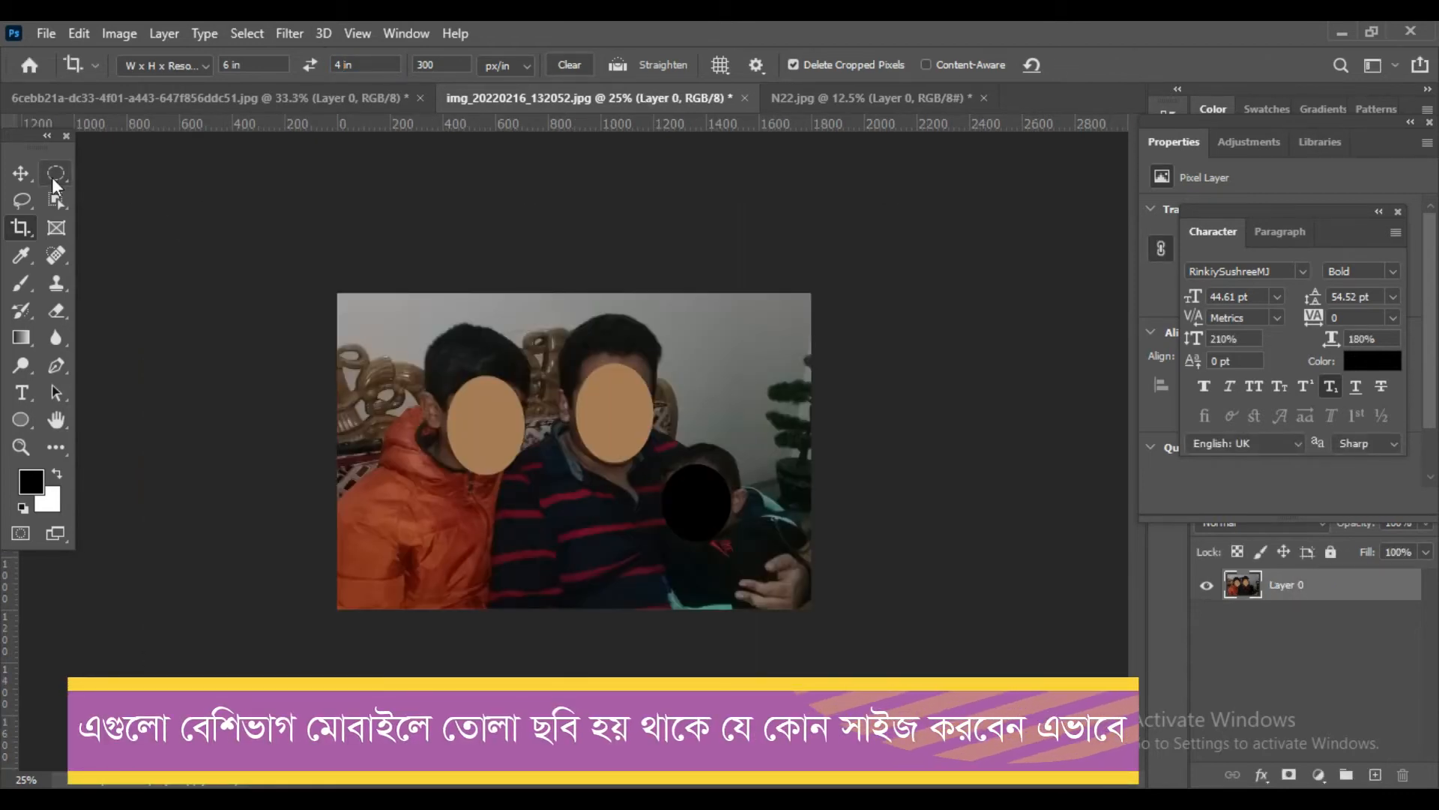
pyautogui.click(28, 170)
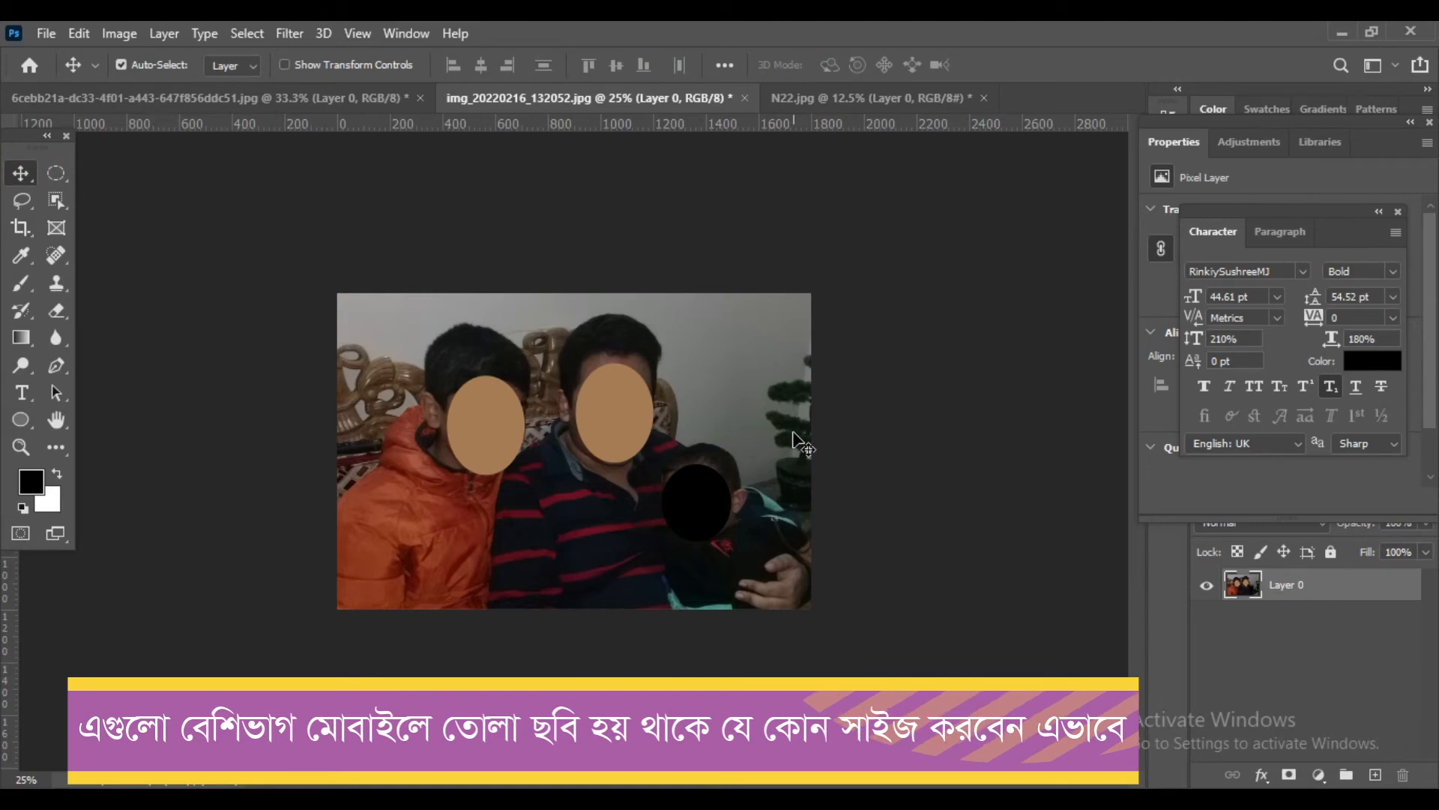
pyautogui.click(191, 96)
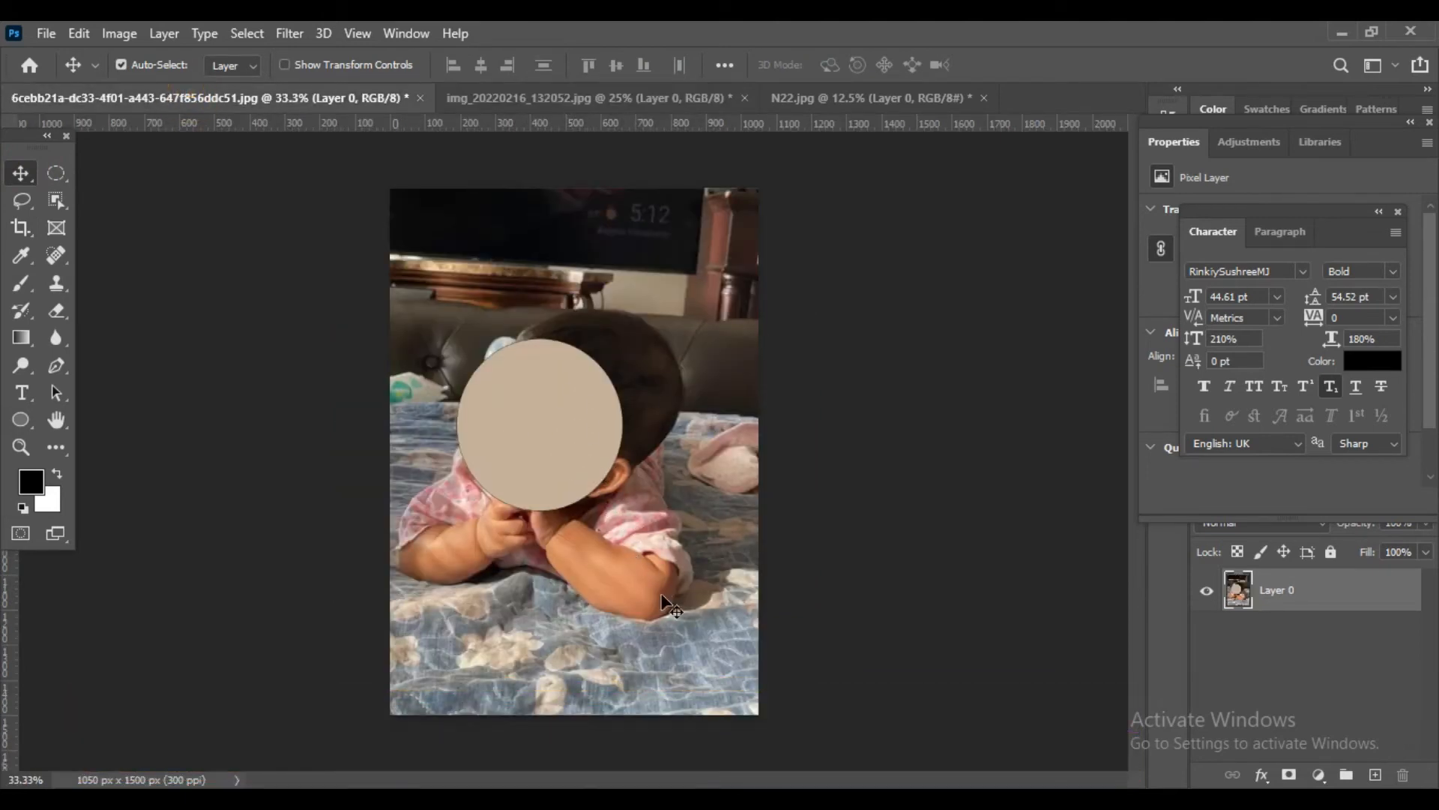
pyautogui.click(27, 226)
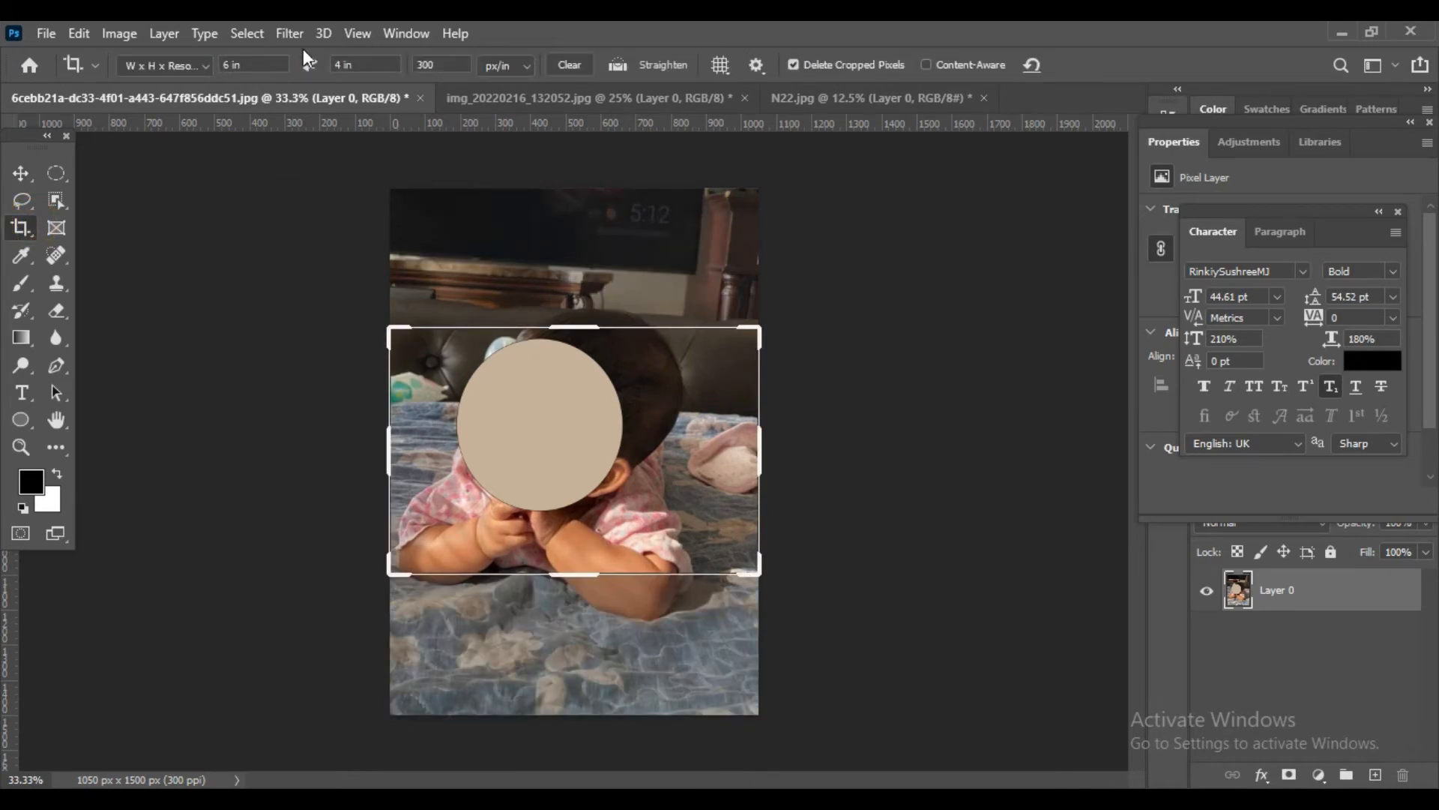
pyautogui.click(20, 173)
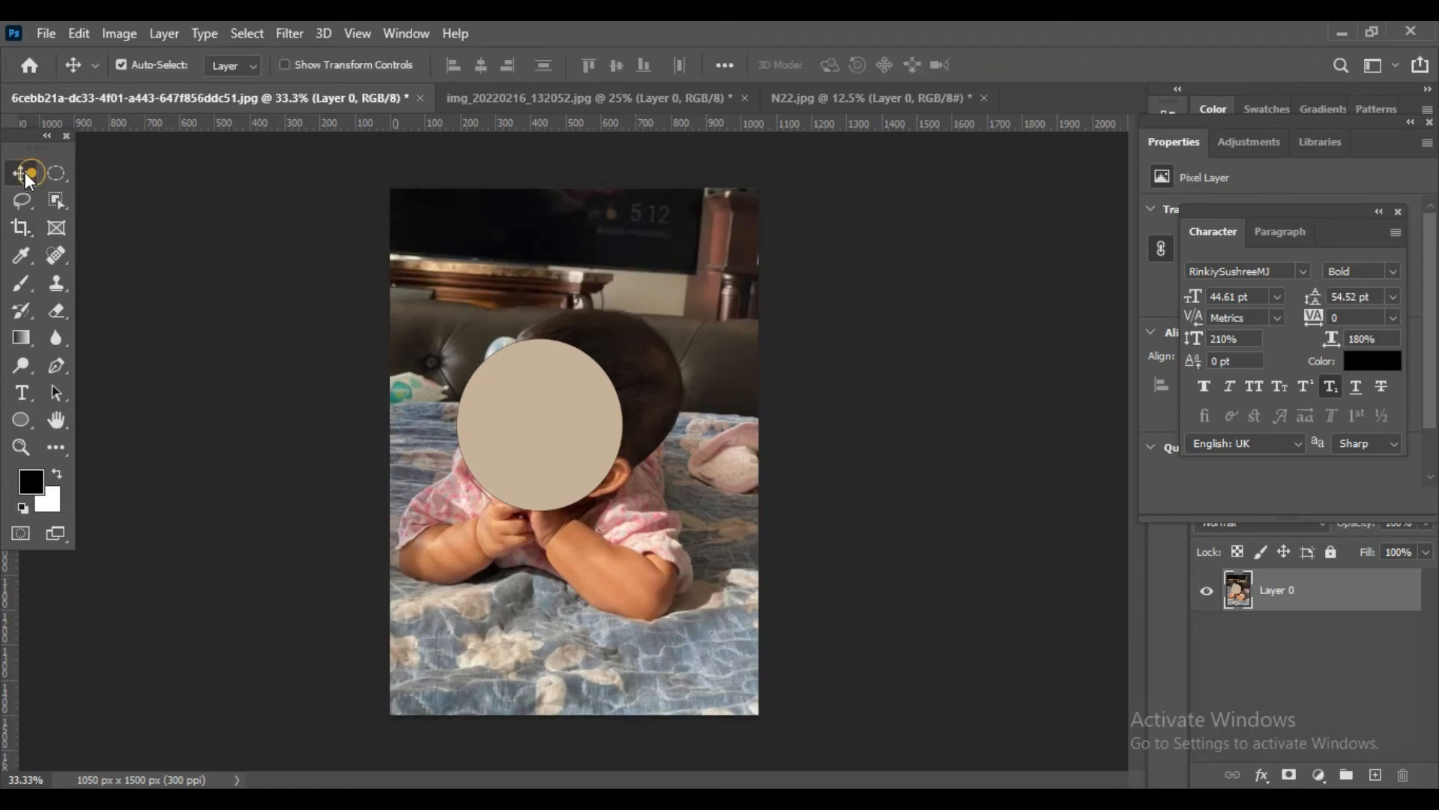
pyautogui.click(517, 97)
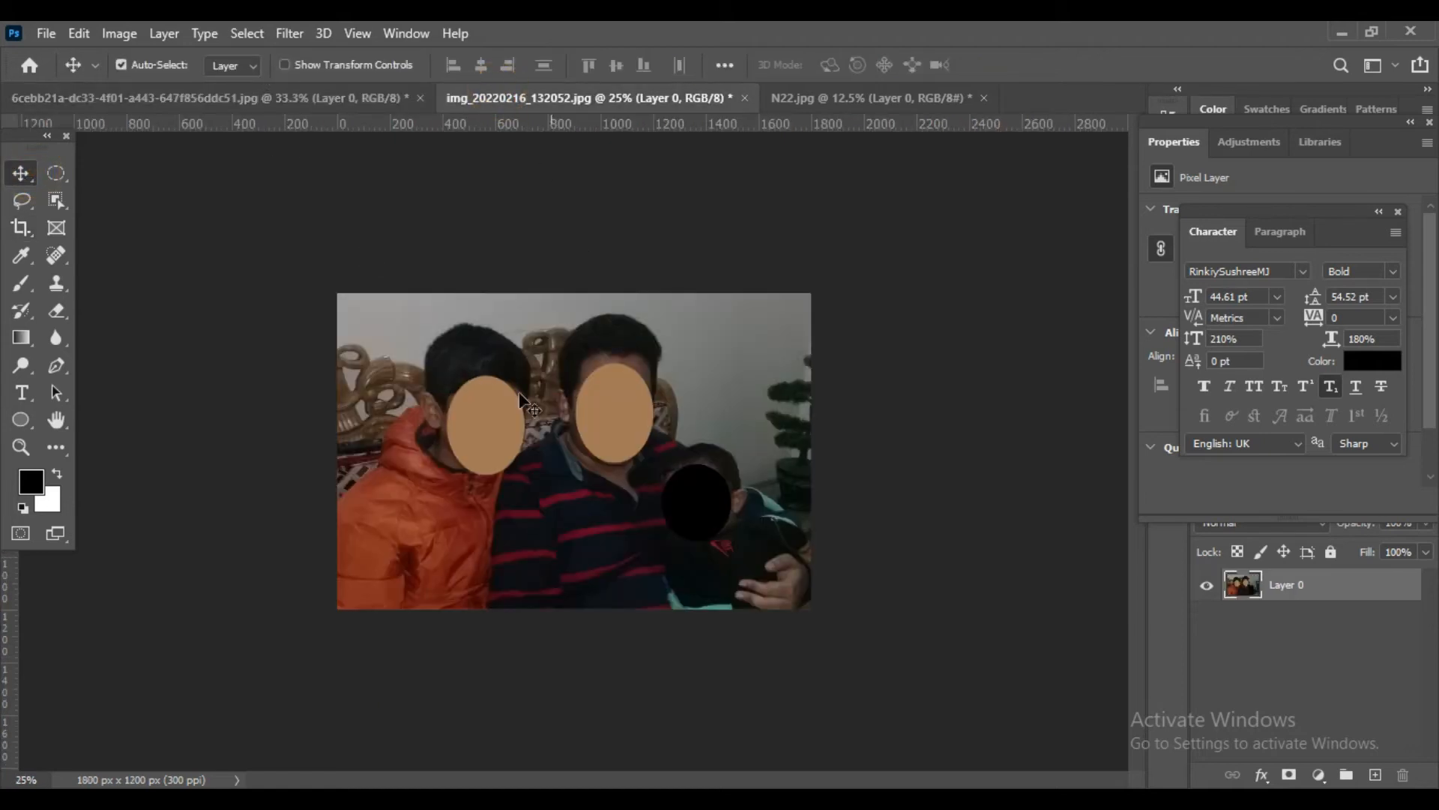
# - Set the group photo's crop size to 12 in wide by 10 in high
pyautogui.click(20, 227)
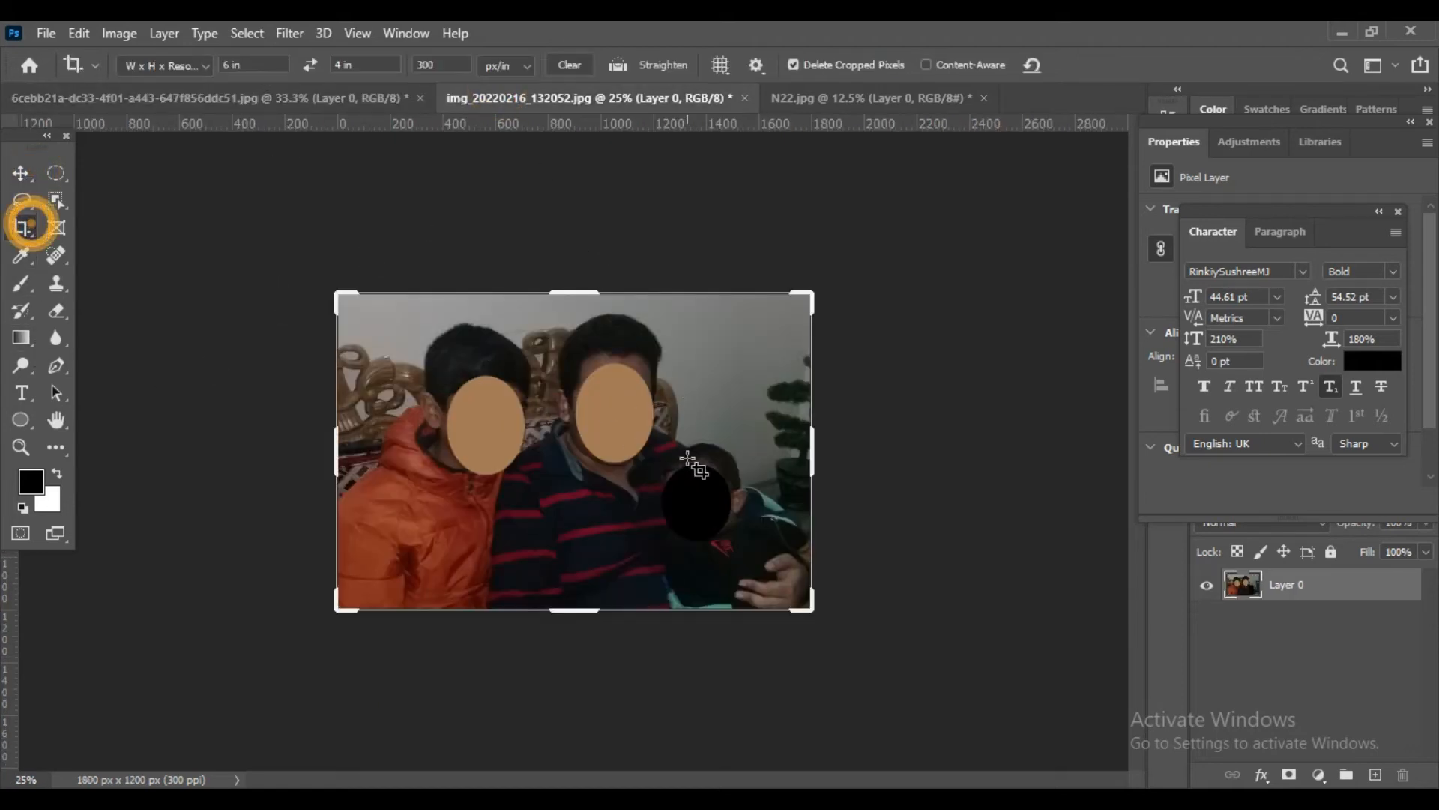
pyautogui.click(225, 63)
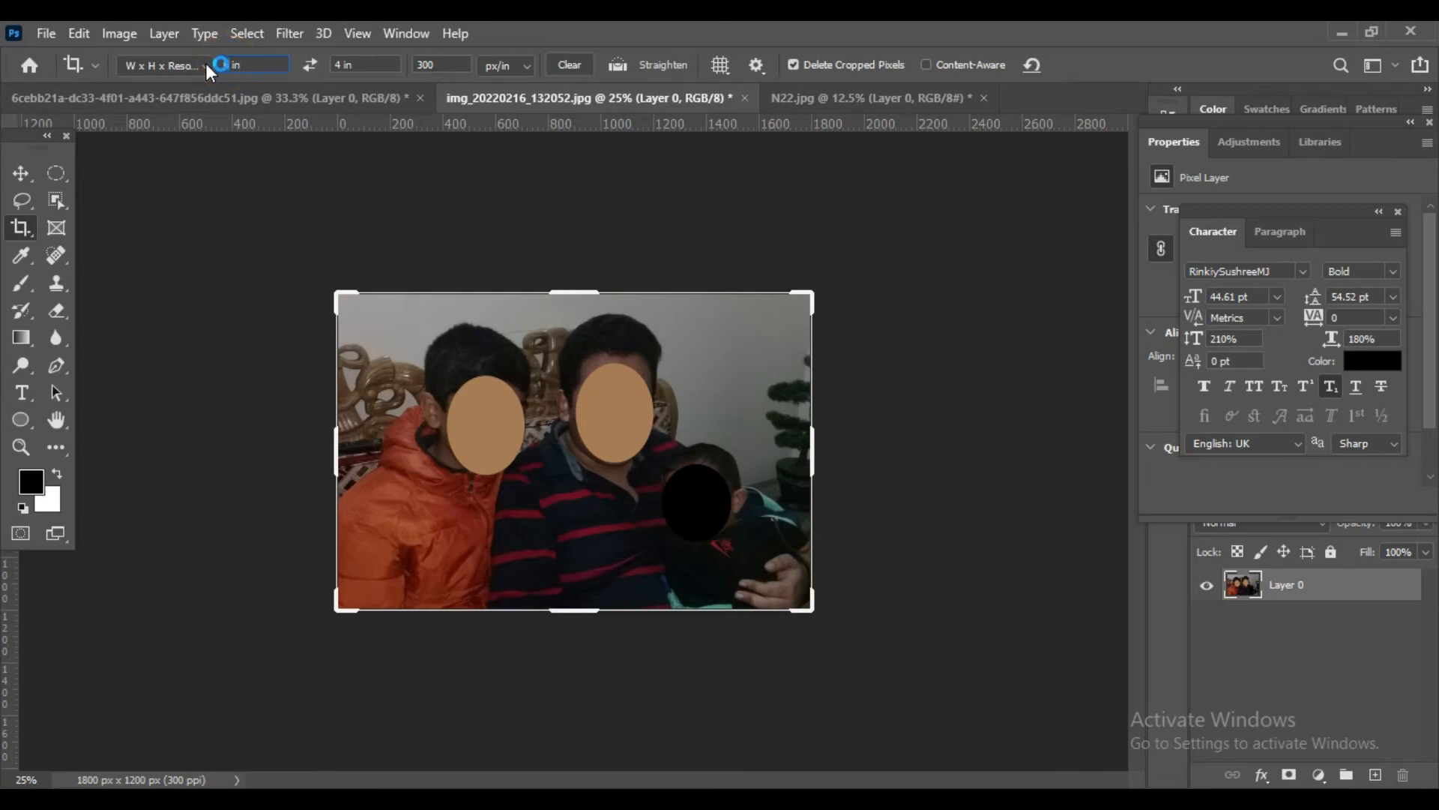
pyautogui.write('5')
pyautogui.click(227, 65)
pyautogui.doubleClick(223, 64)
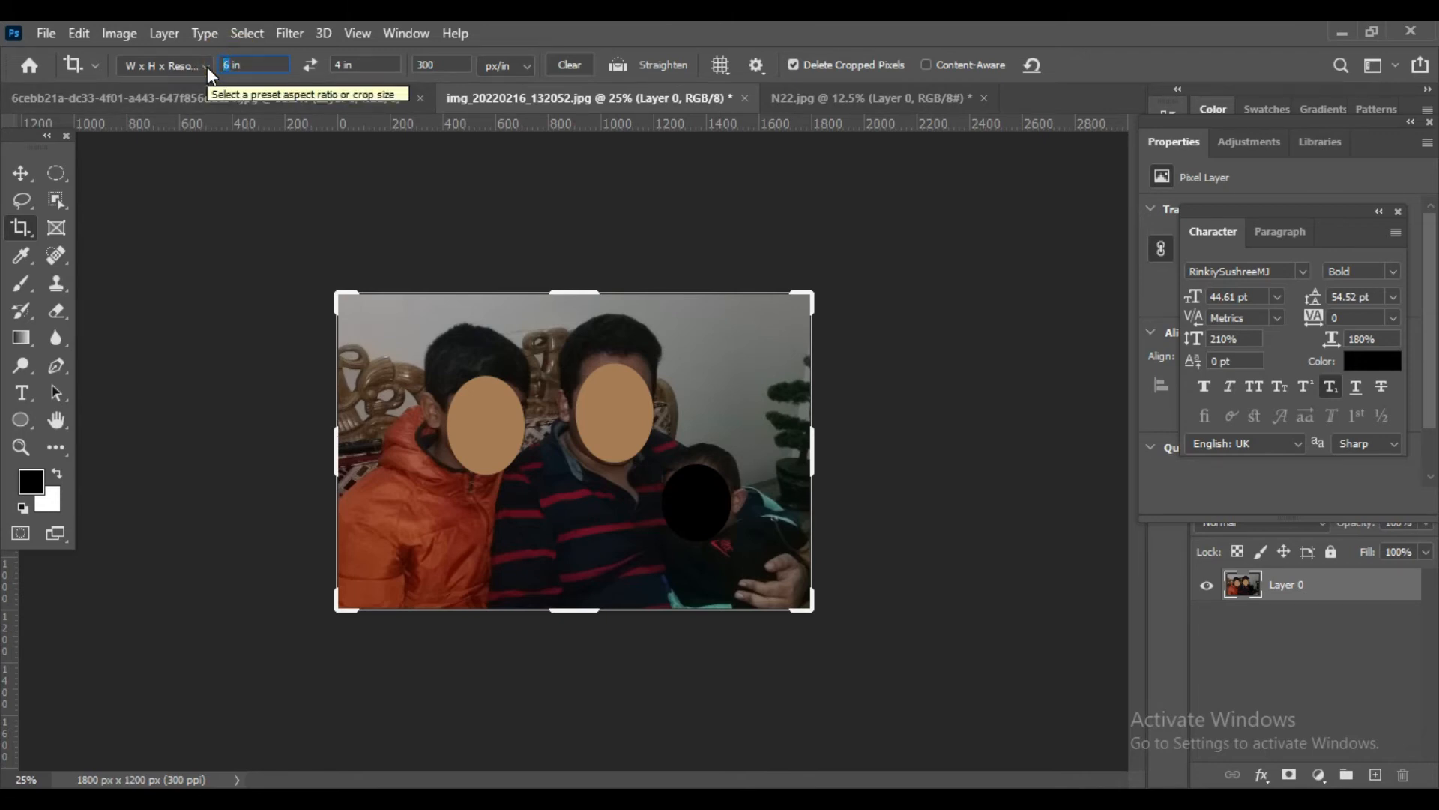
pyautogui.write('12')
pyautogui.doubleClick(341, 64)
pyautogui.write('10')
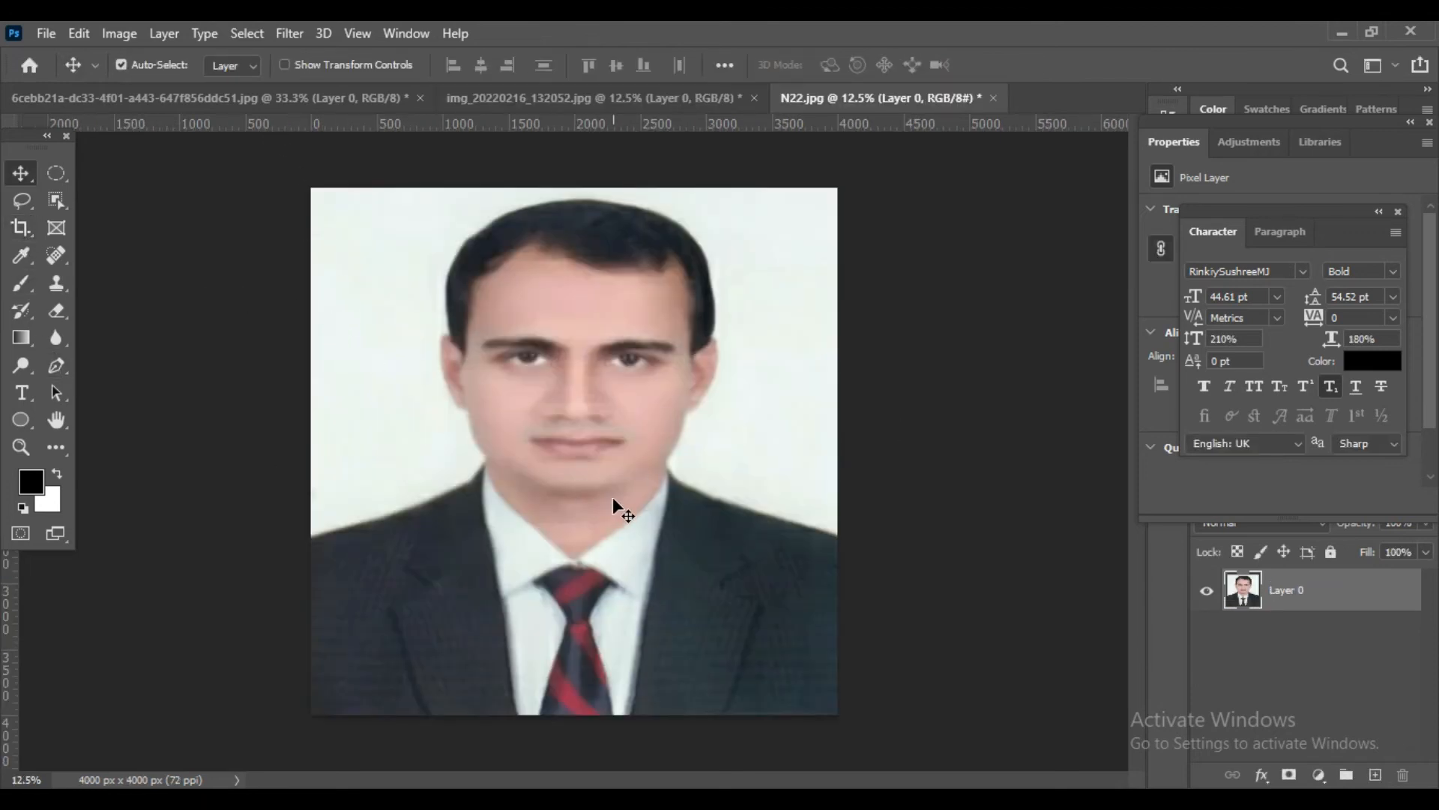
pyautogui.click(22, 255)
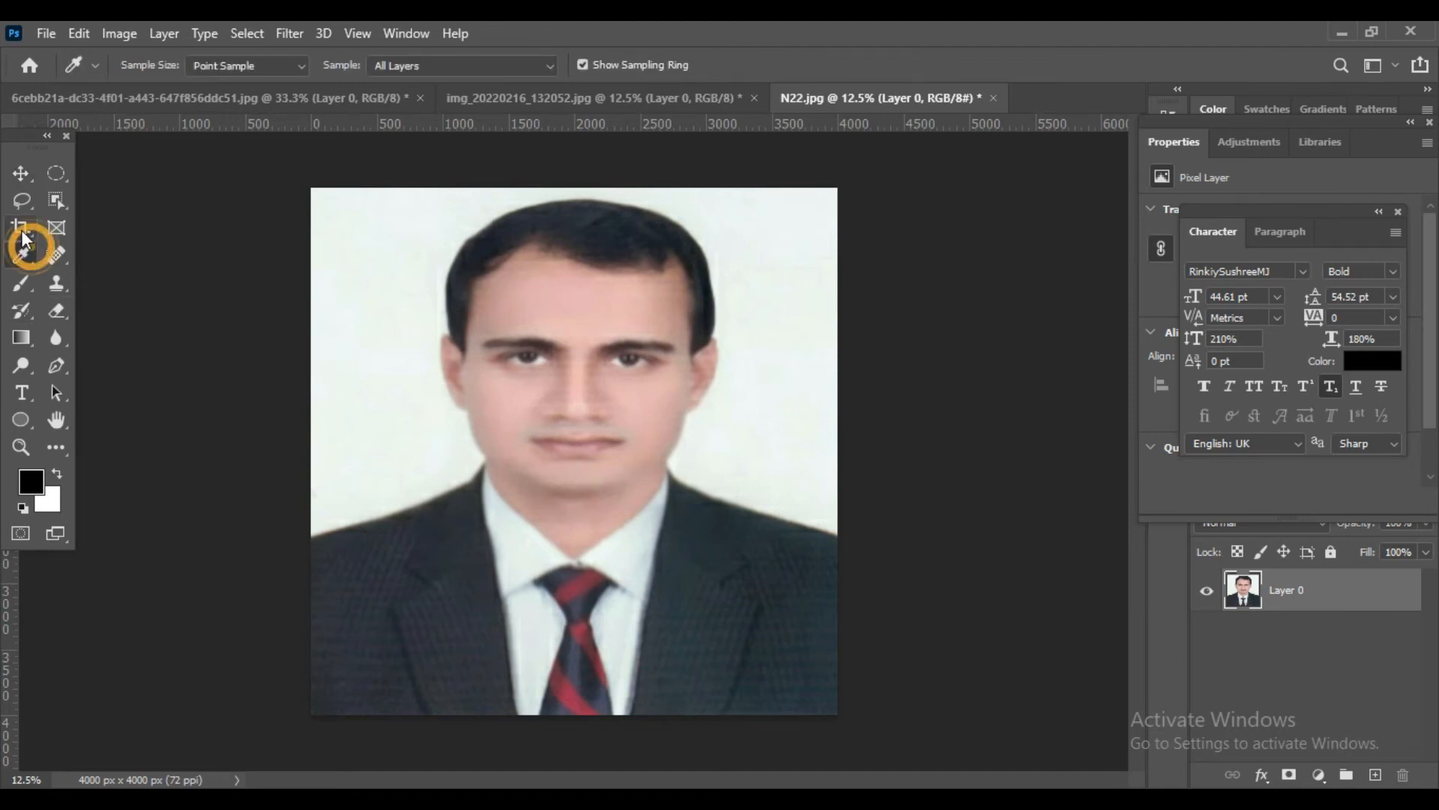
pyautogui.click(21, 228)
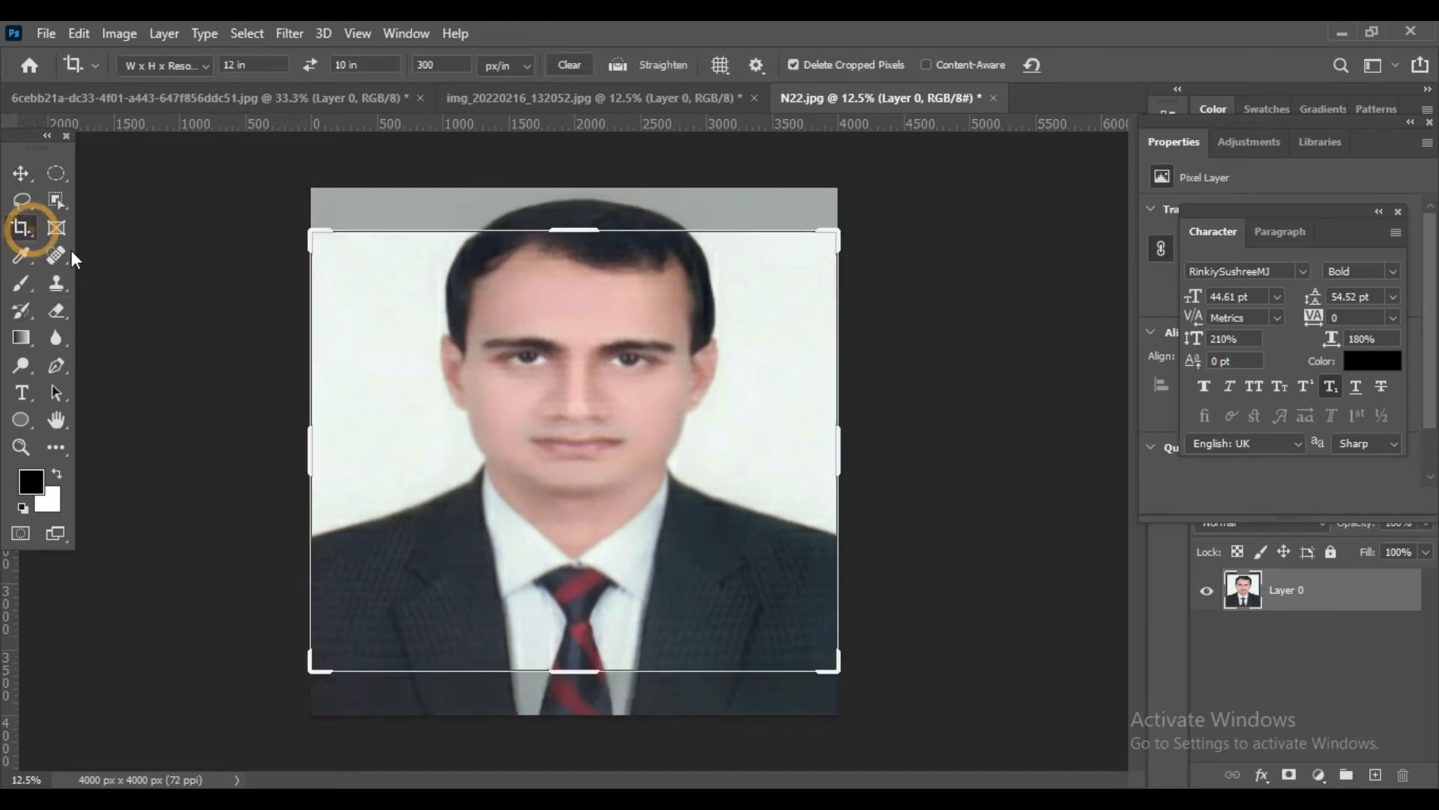
pyautogui.click(16, 174)
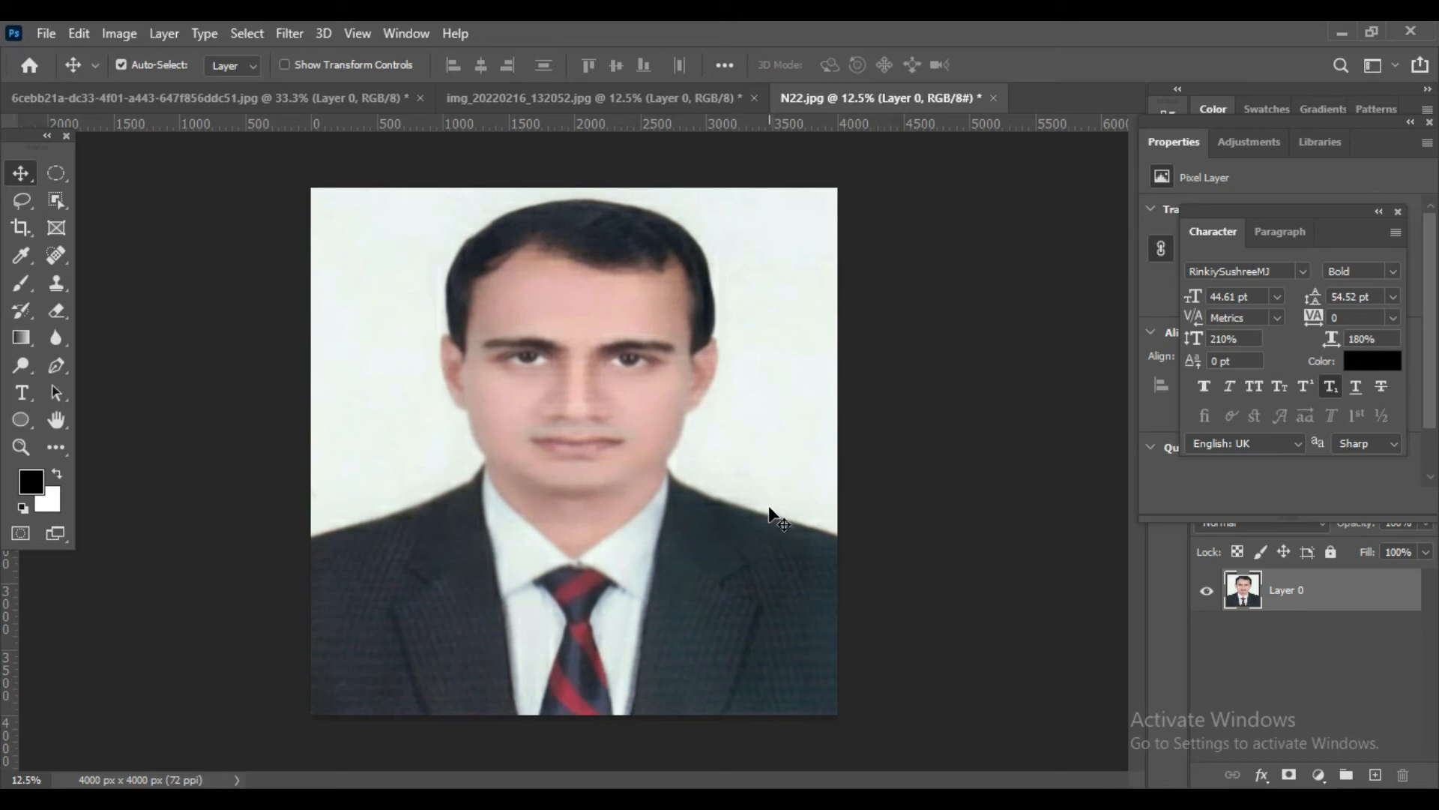
pyautogui.click(341, 99)
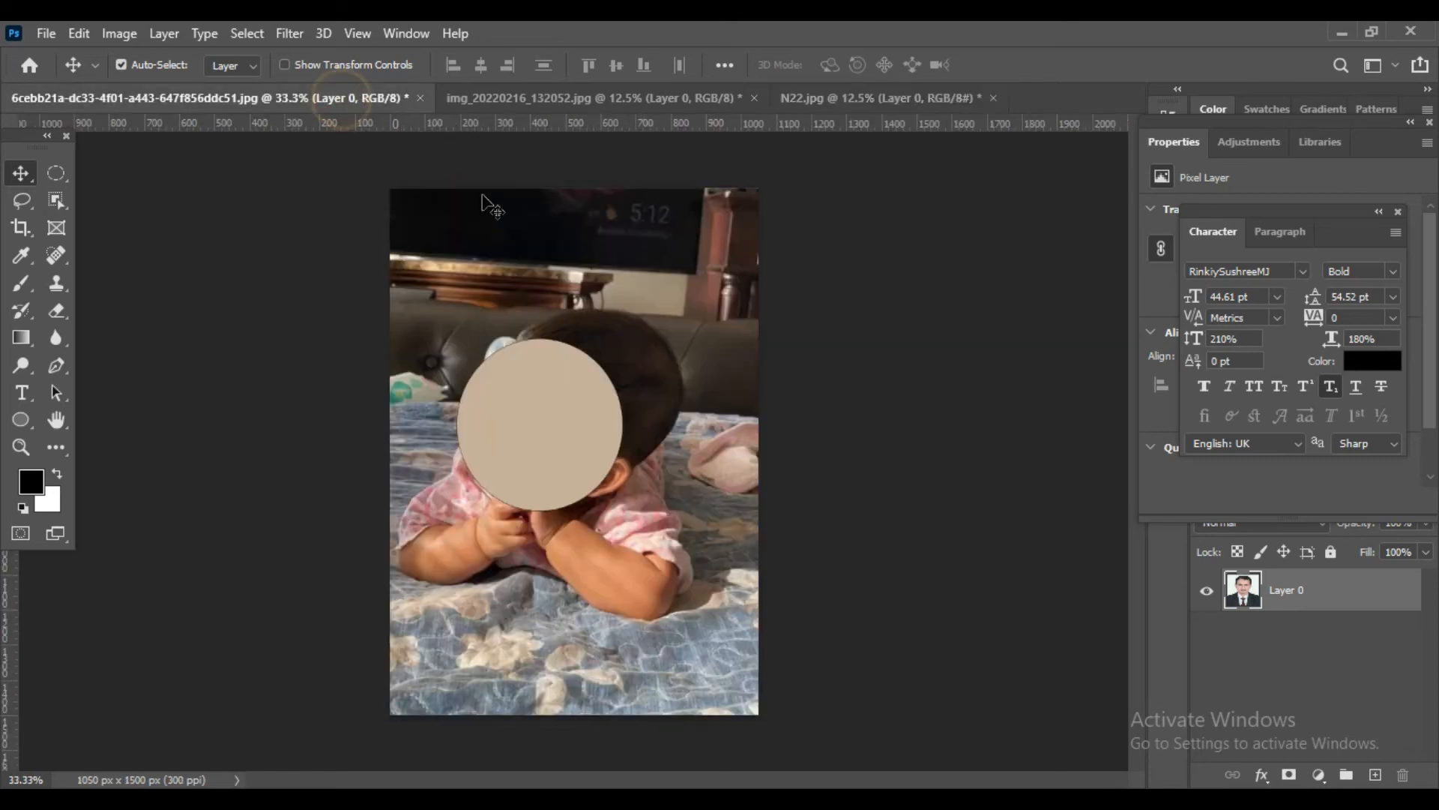
pyautogui.hotkey('ctrl', 'alt', 'i')
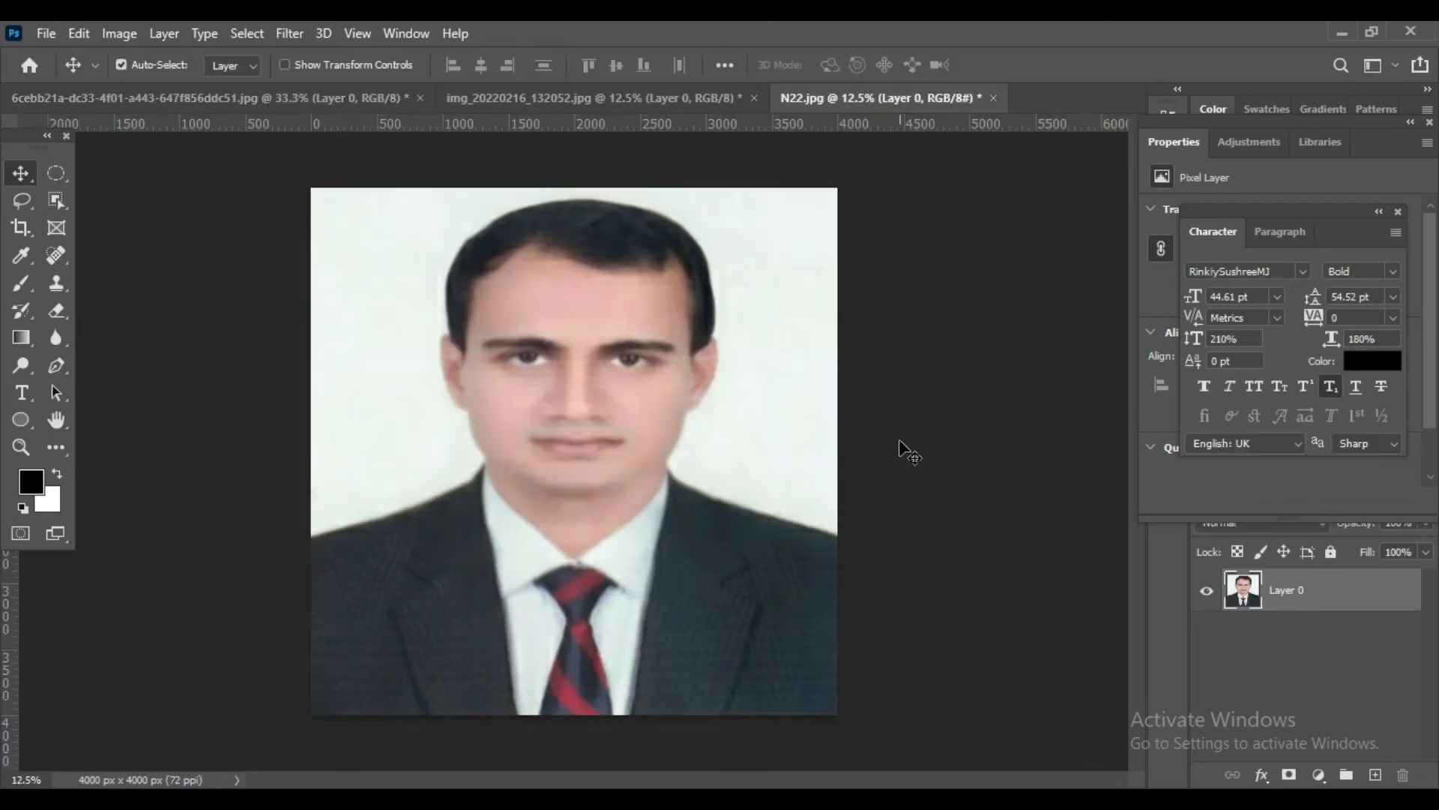
# - Resize the portrait N22.jpg to a width of 15.556 in at a resolution of 300 pixels/inch
pyautogui.hotkey('ctrl', 'alt', 'i')
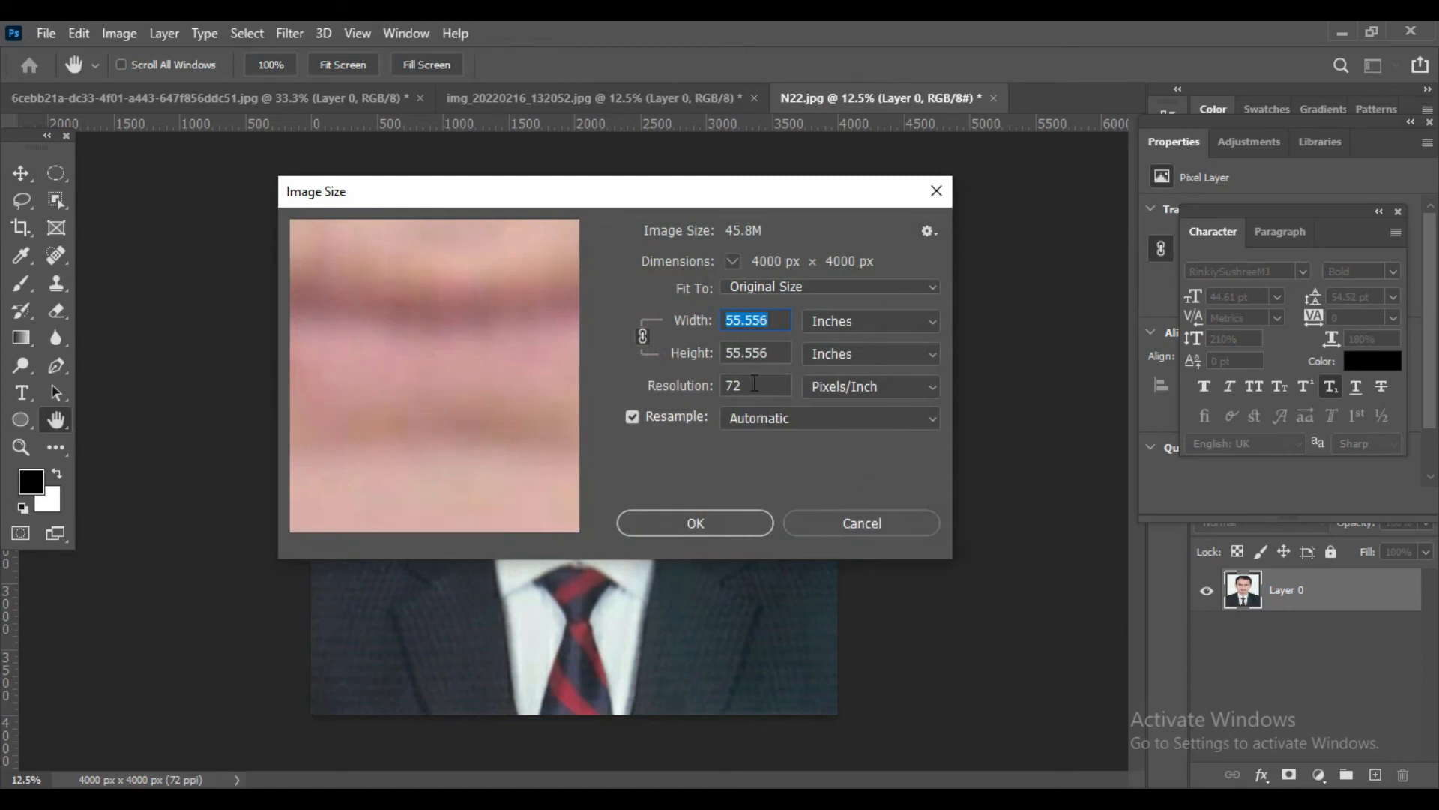
pyautogui.click(733, 320)
pyautogui.click(745, 383)
pyautogui.click(731, 322)
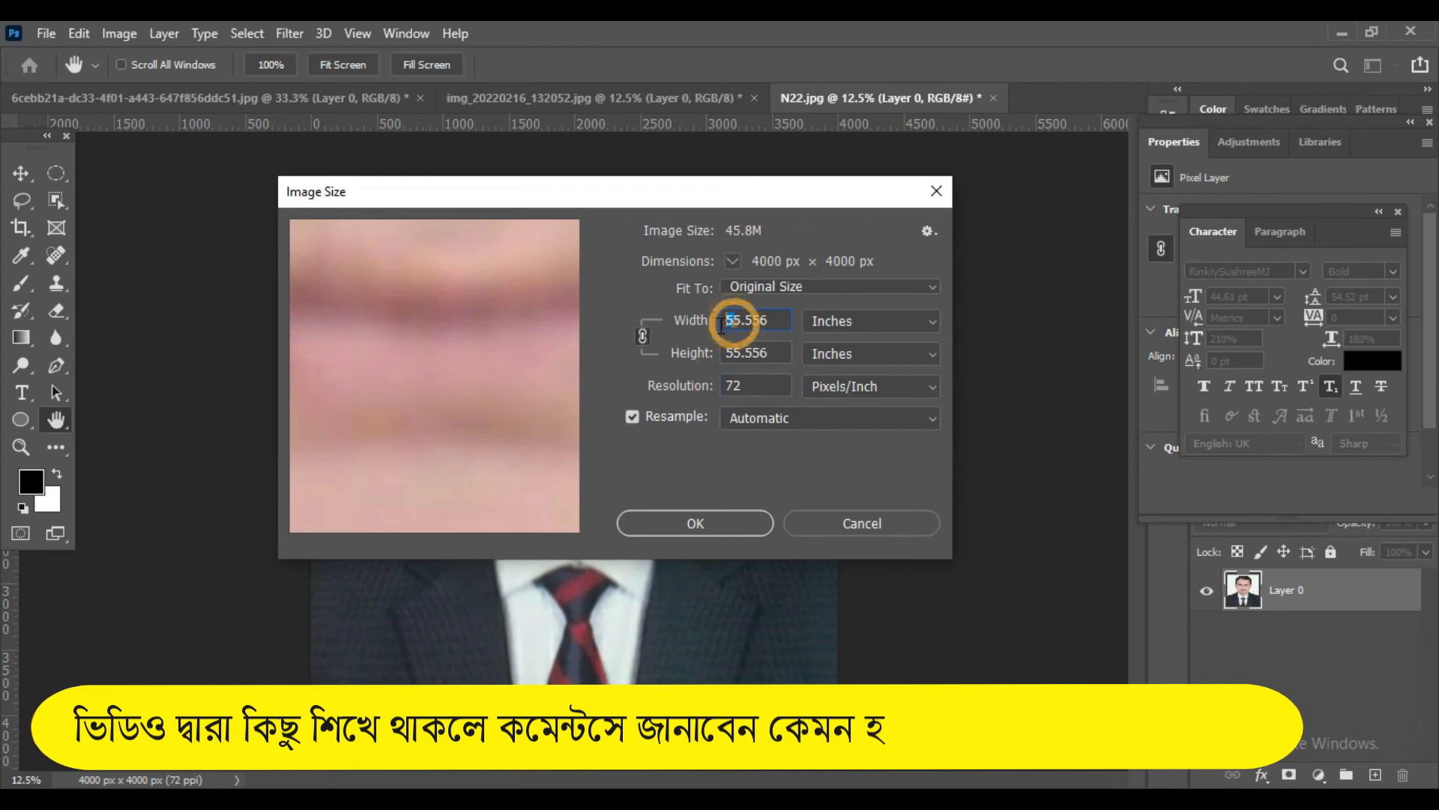
pyautogui.write('1')
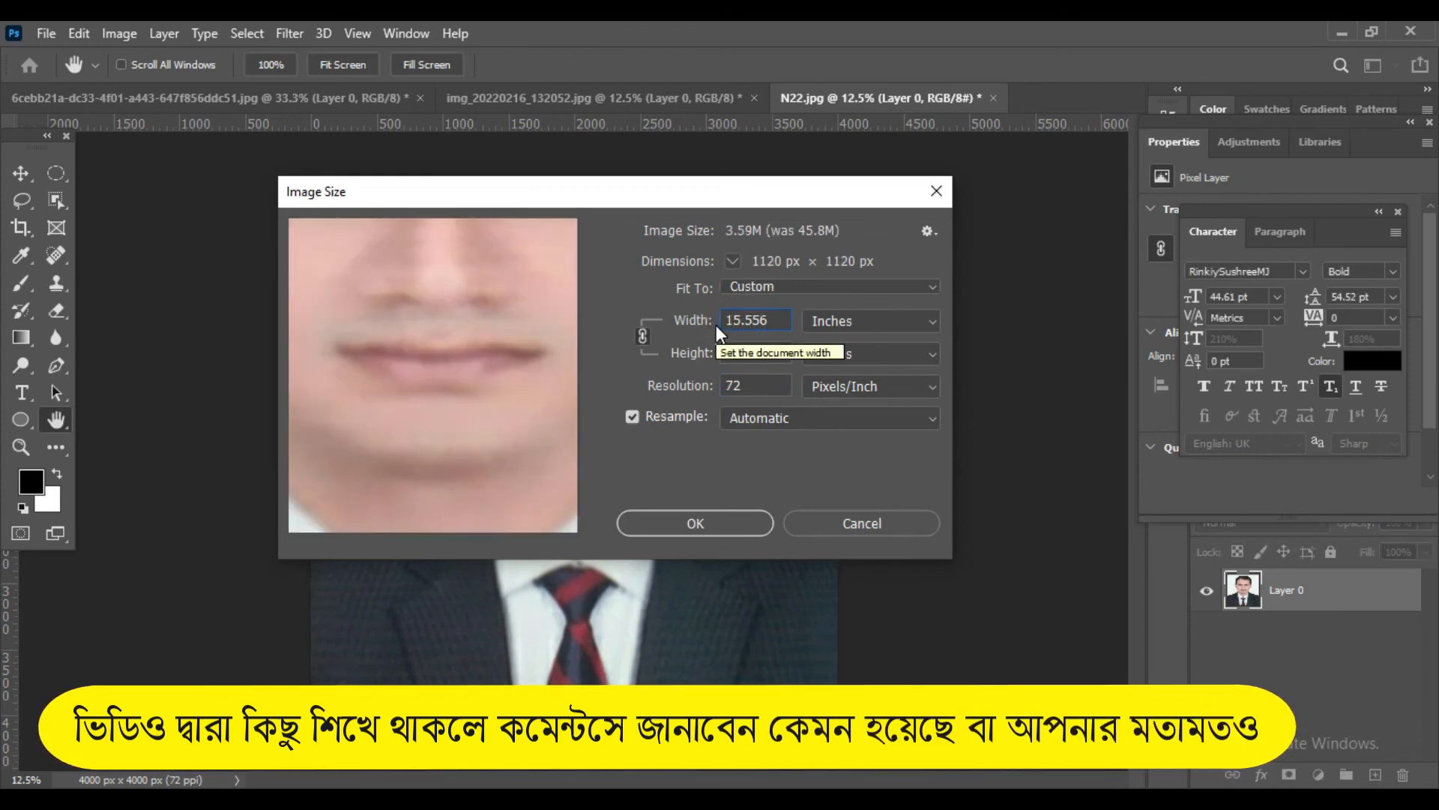
pyautogui.click(759, 384)
pyautogui.write('3')
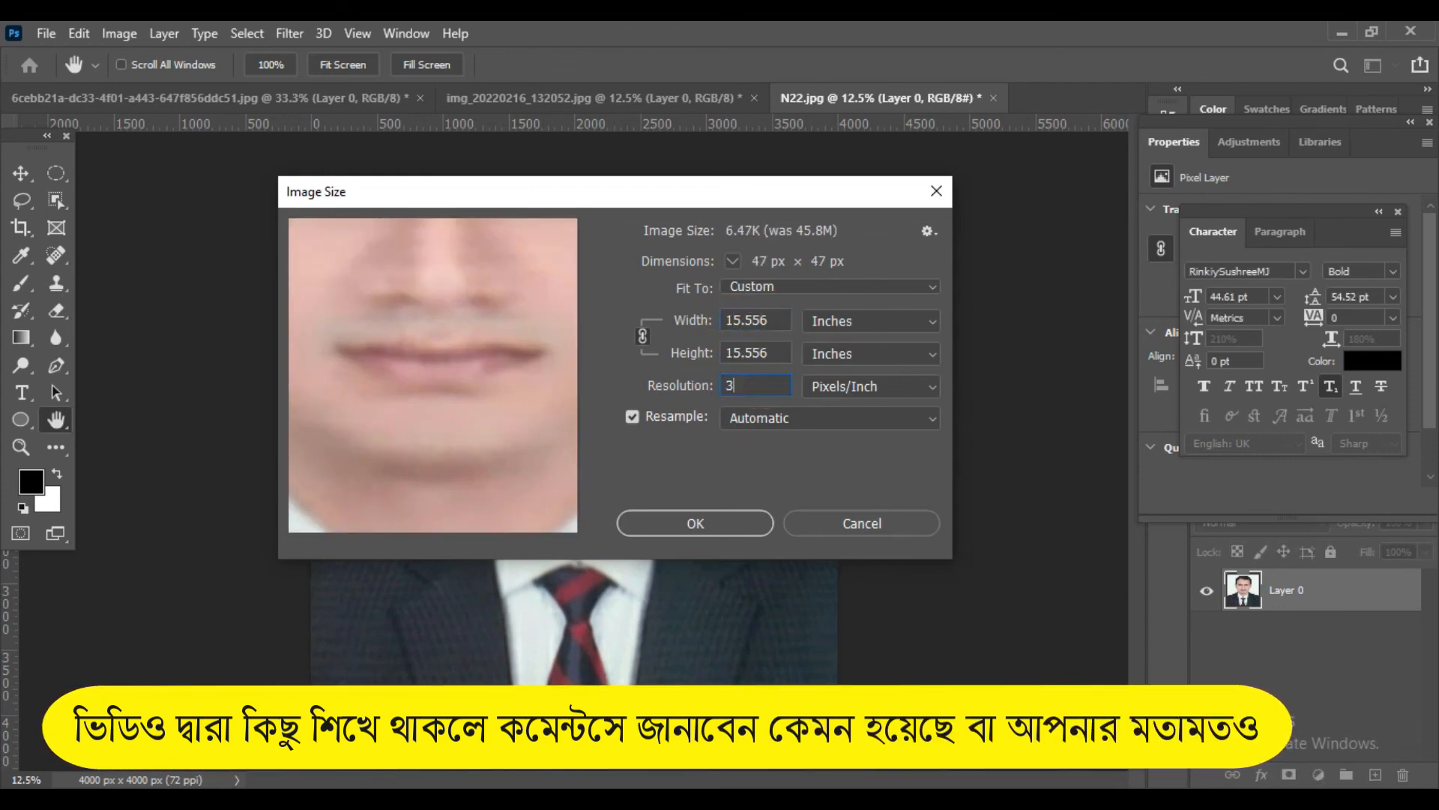
pyautogui.write('00')
pyautogui.press('Return')
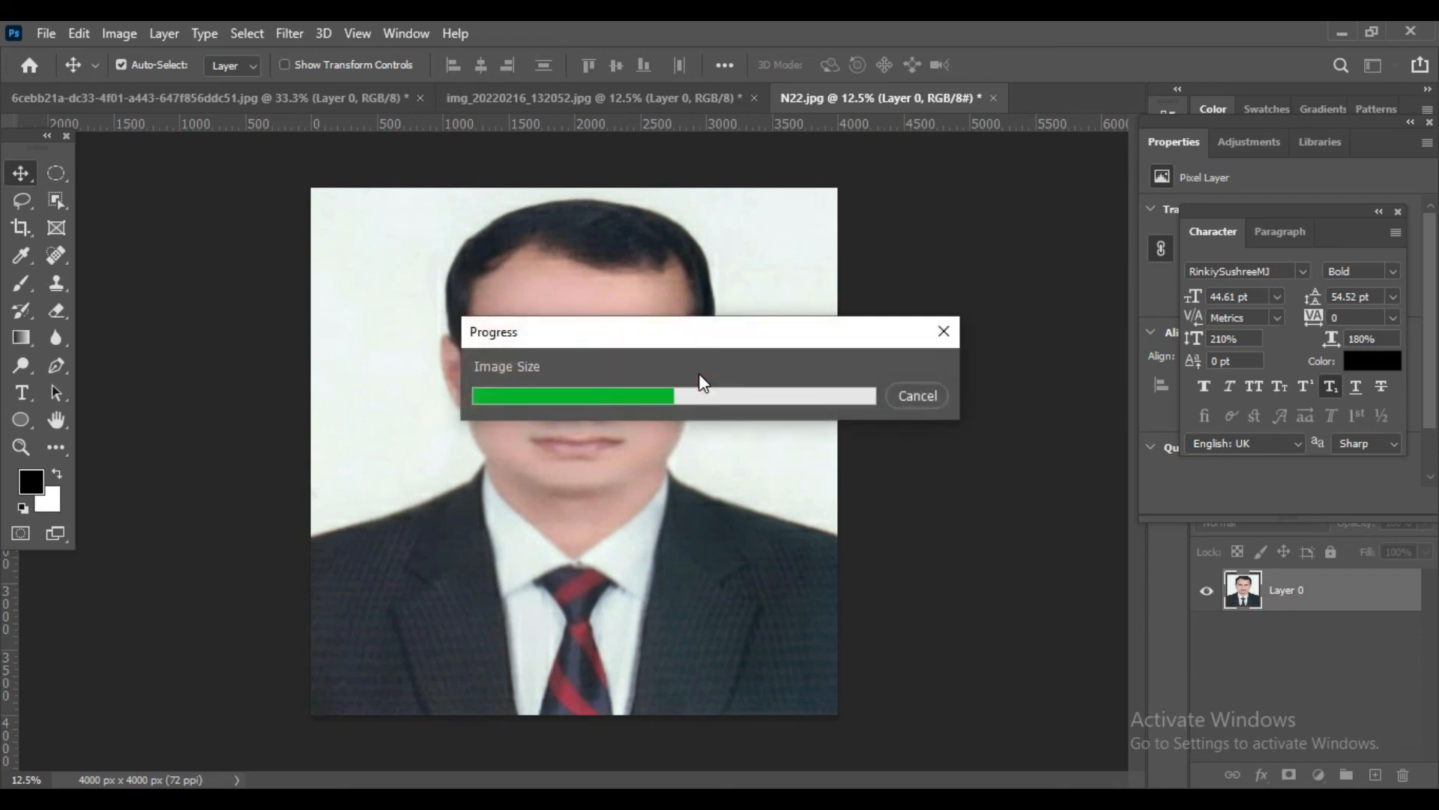
# - Start a crop on the portrait N22.jpg with a frame 3.5 in wide and 5 in high
pyautogui.hotkey('ctrl', '-')
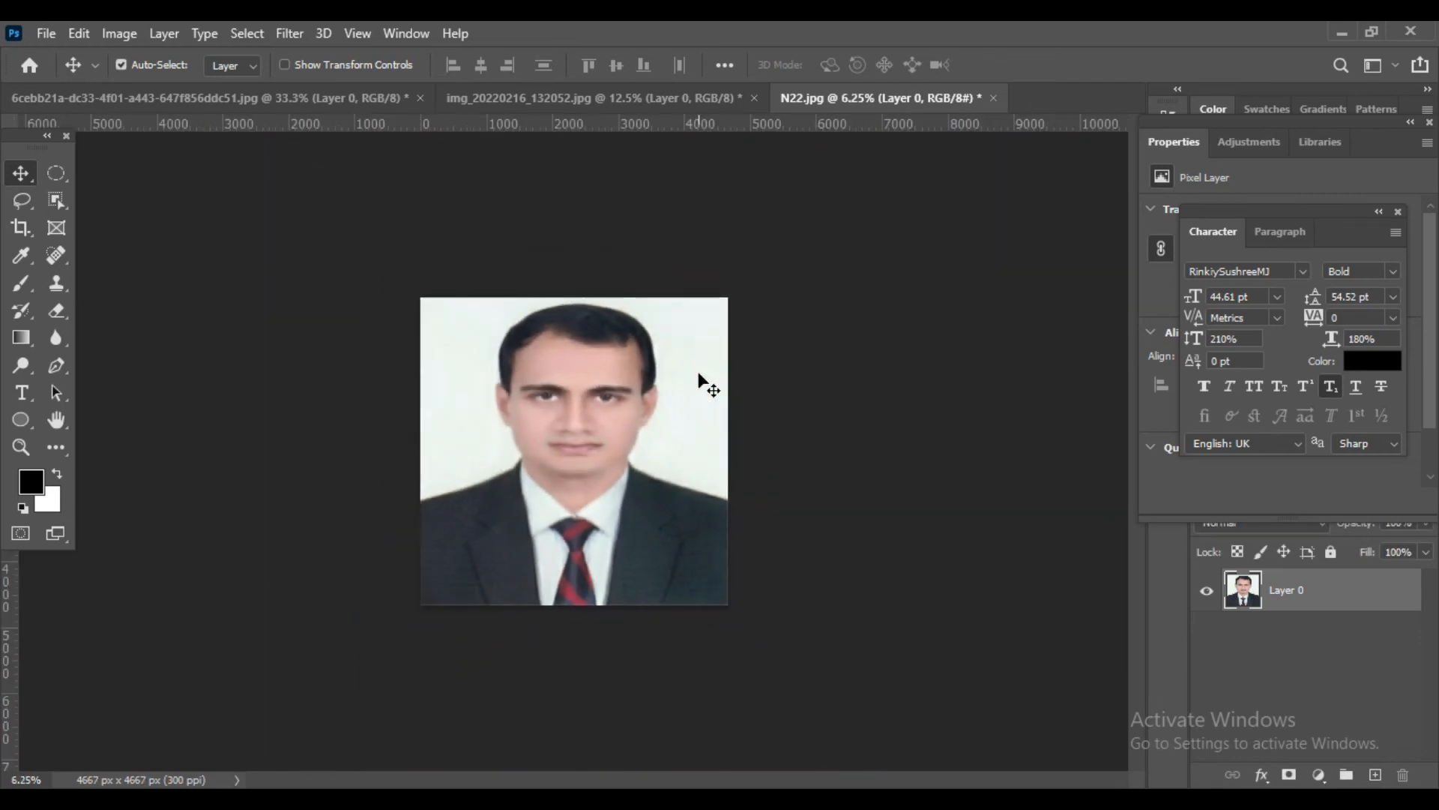
pyautogui.press('c')
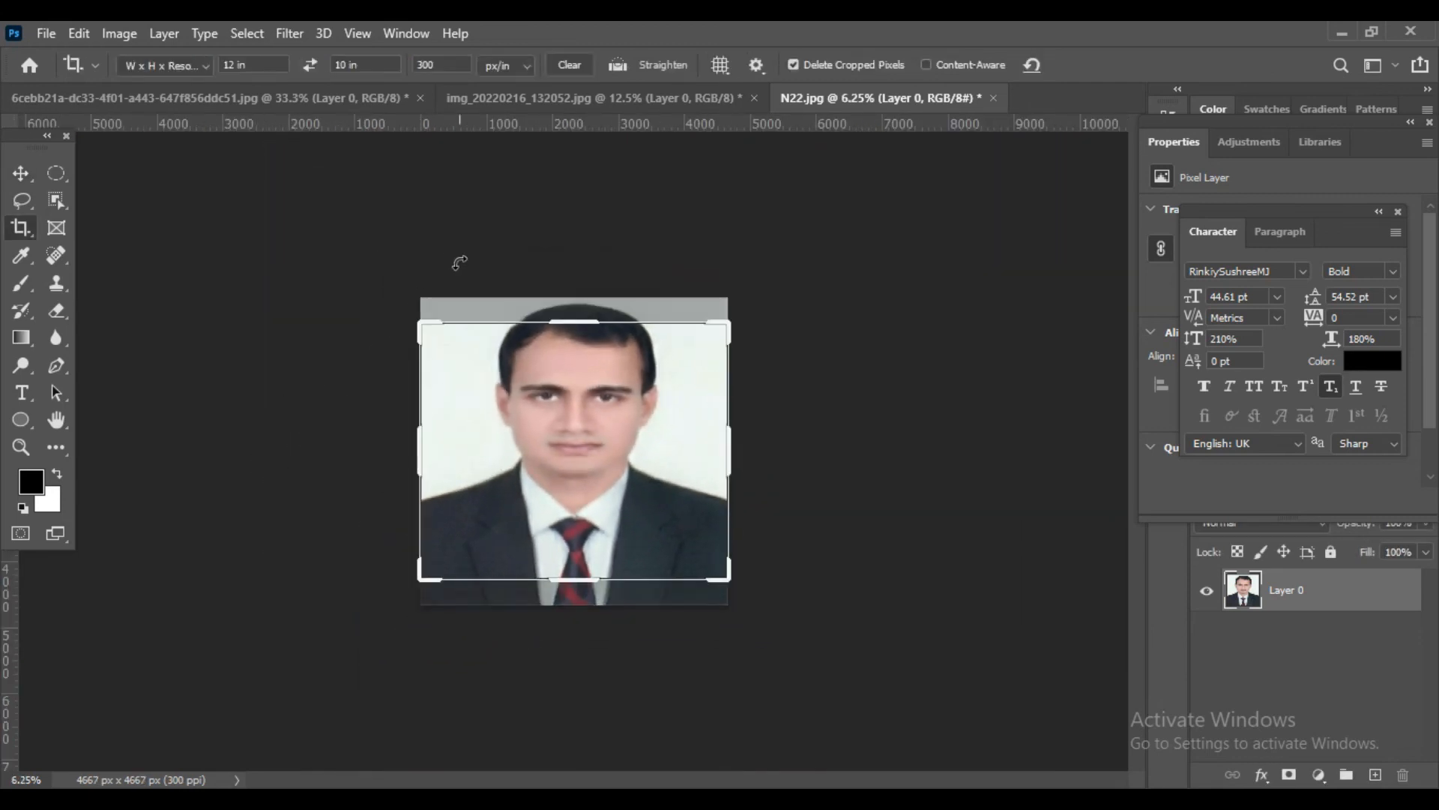
pyautogui.doubleClick(232, 66)
pyautogui.write('2')
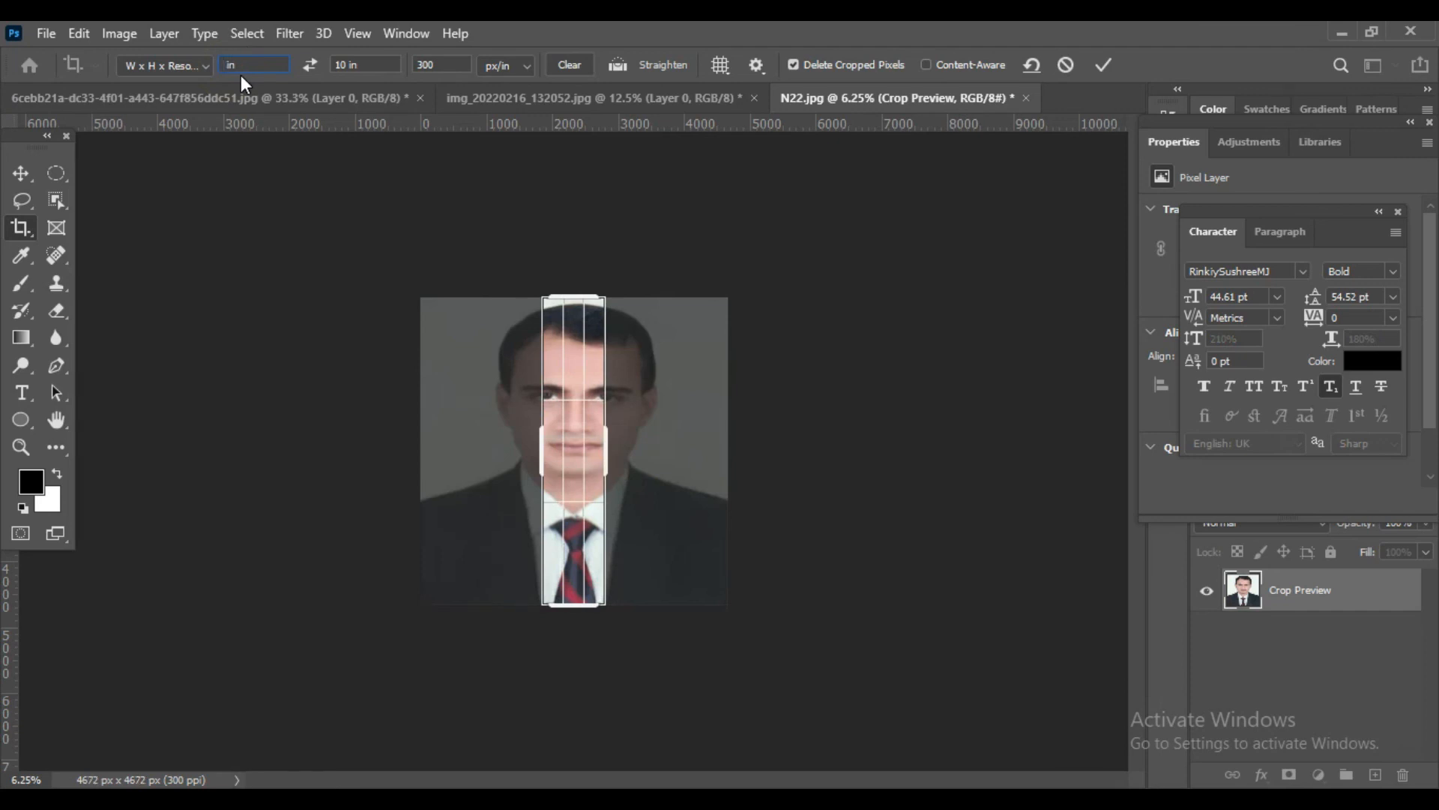
pyautogui.write('3.58')
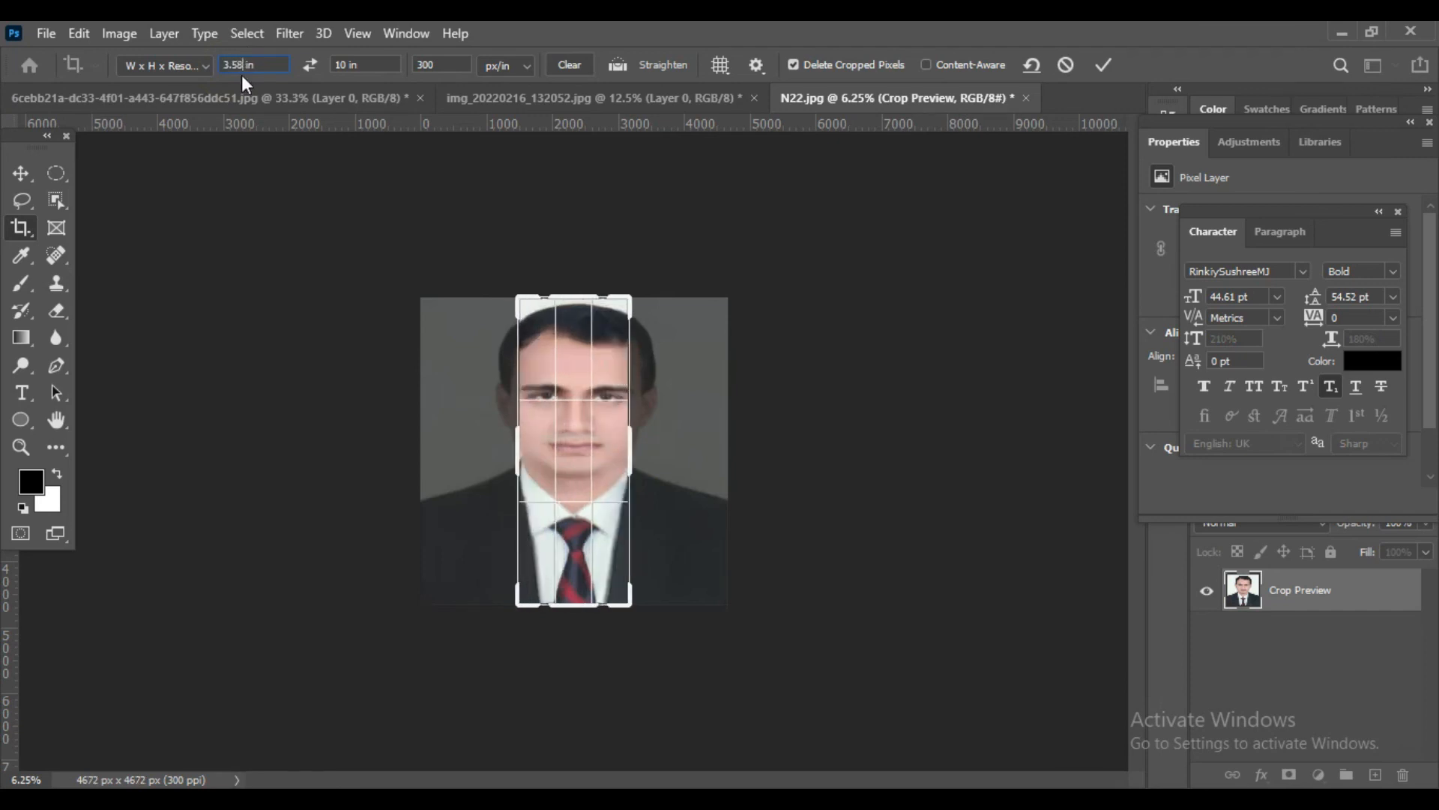
pyautogui.press('BackSpace')
pyautogui.press('Tab')
pyautogui.press('BackSpace')
pyautogui.write('5')
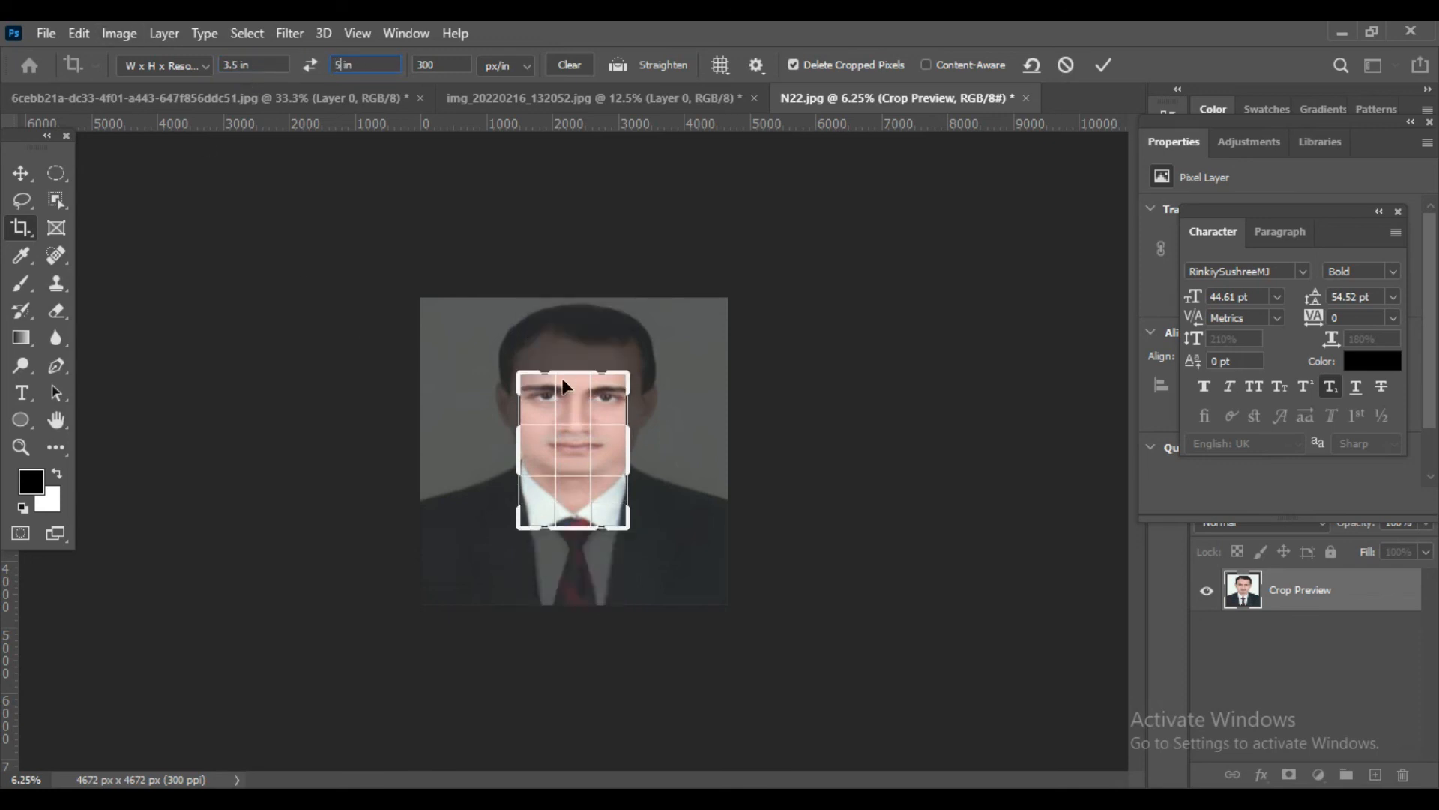
# - Enlarge the crop frame to the portrait's full height around the head and shoulders, apply the crop, and return to the Move tool
pyautogui.moveTo(518, 373); pyautogui.dragTo(497, 345)
pyautogui.moveTo(648, 556); pyautogui.dragTo(666, 594)
pyautogui.moveTo(470, 306); pyautogui.dragTo(464, 298)
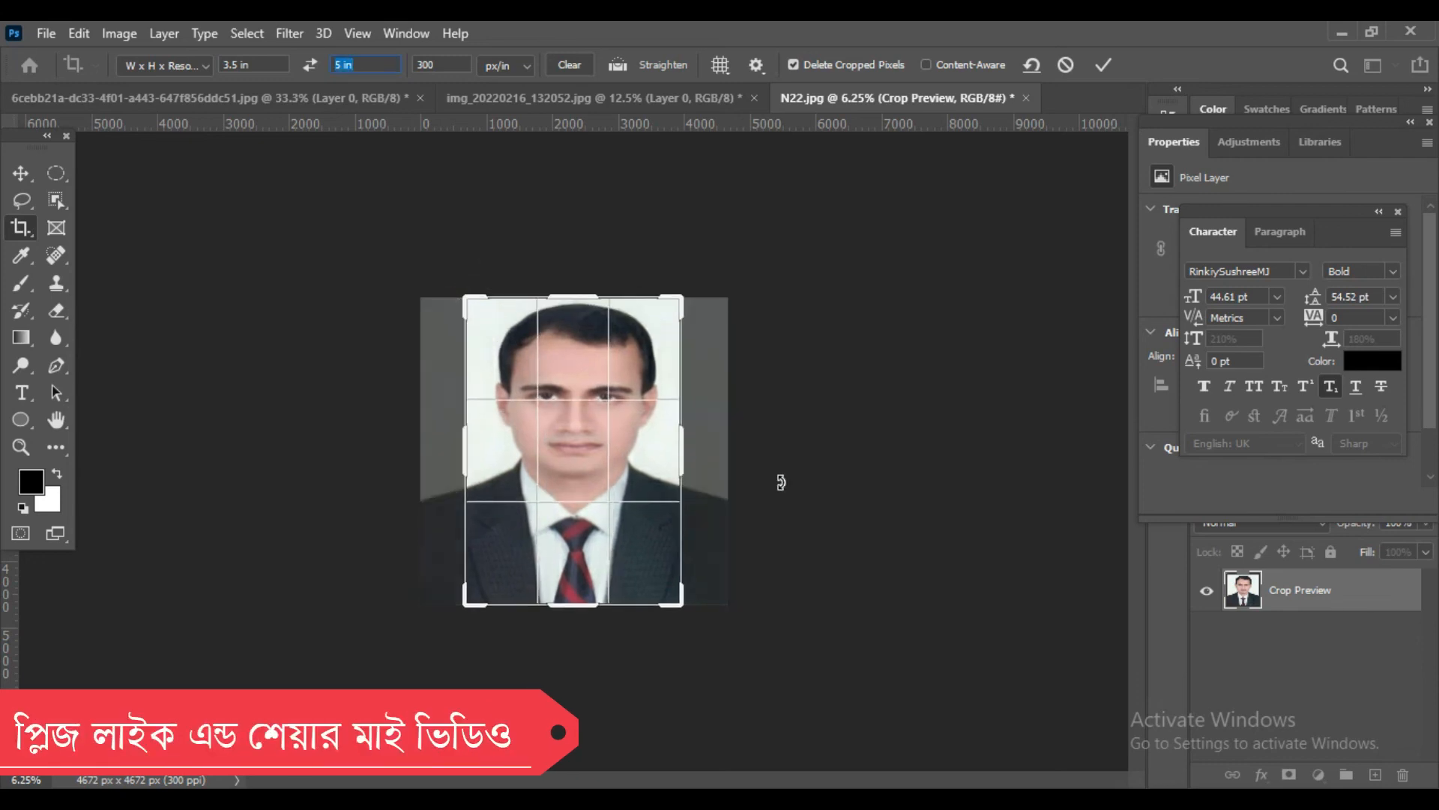
pyautogui.press('Return')
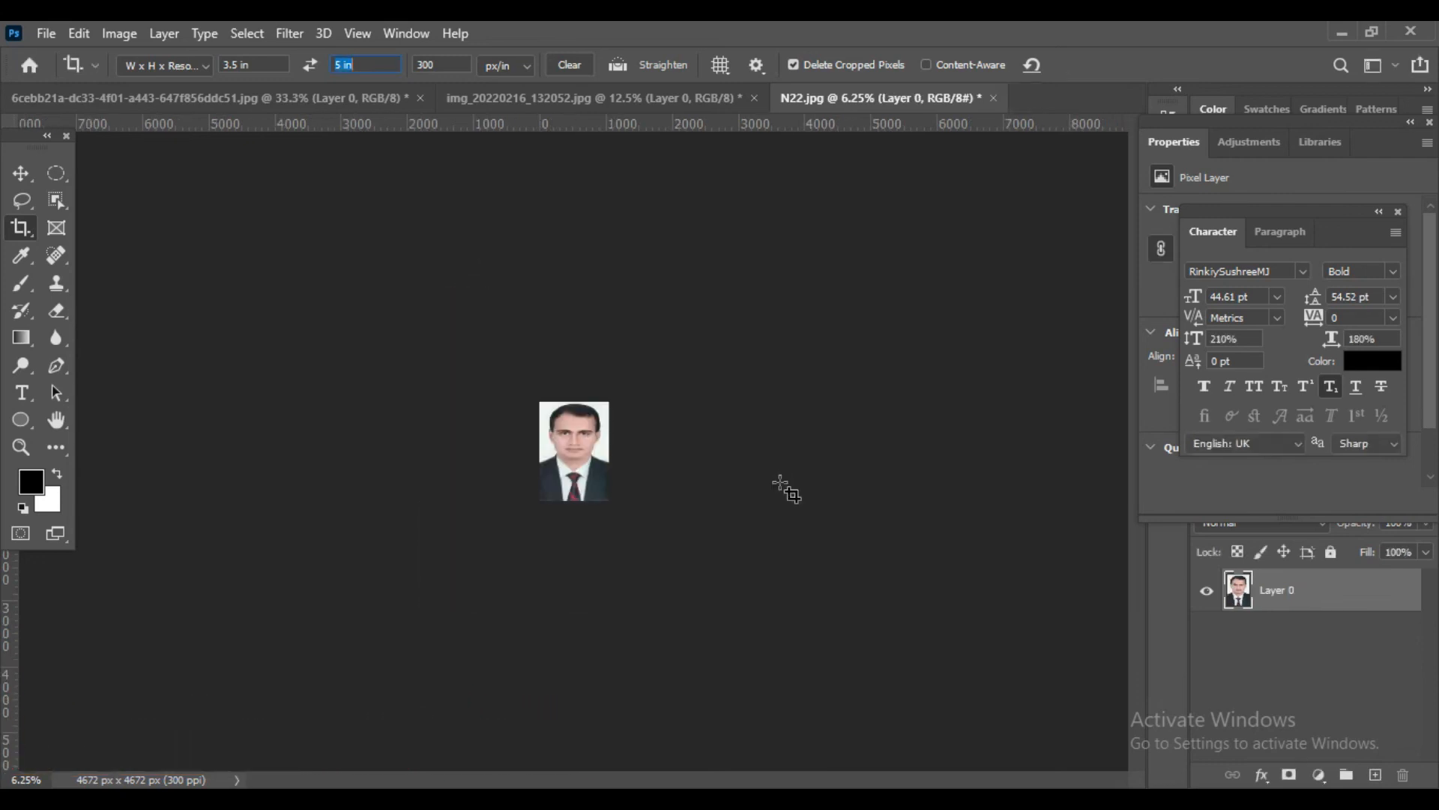
pyautogui.hotkey('ctrl', '0')
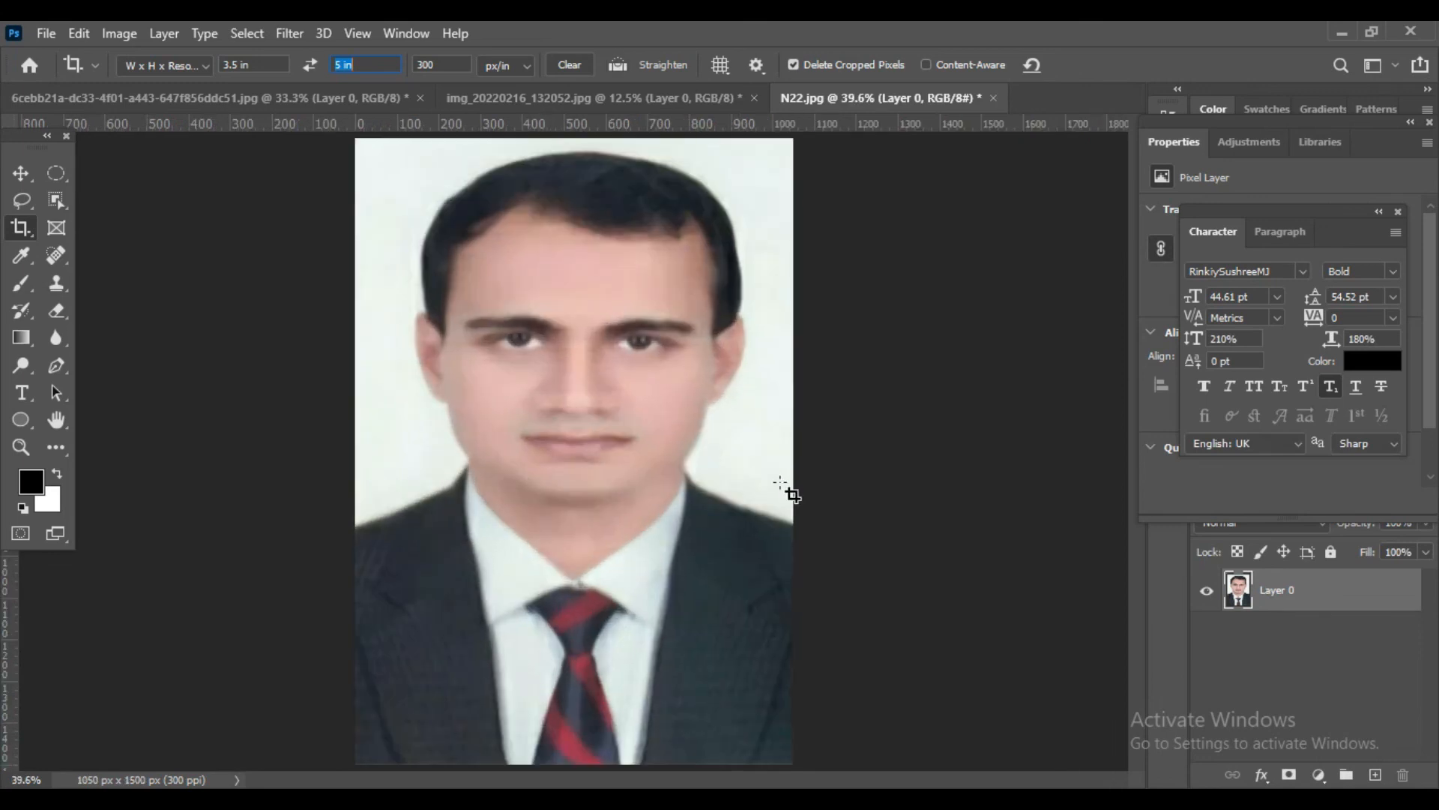
pyautogui.hotkey('ctrl', '-')
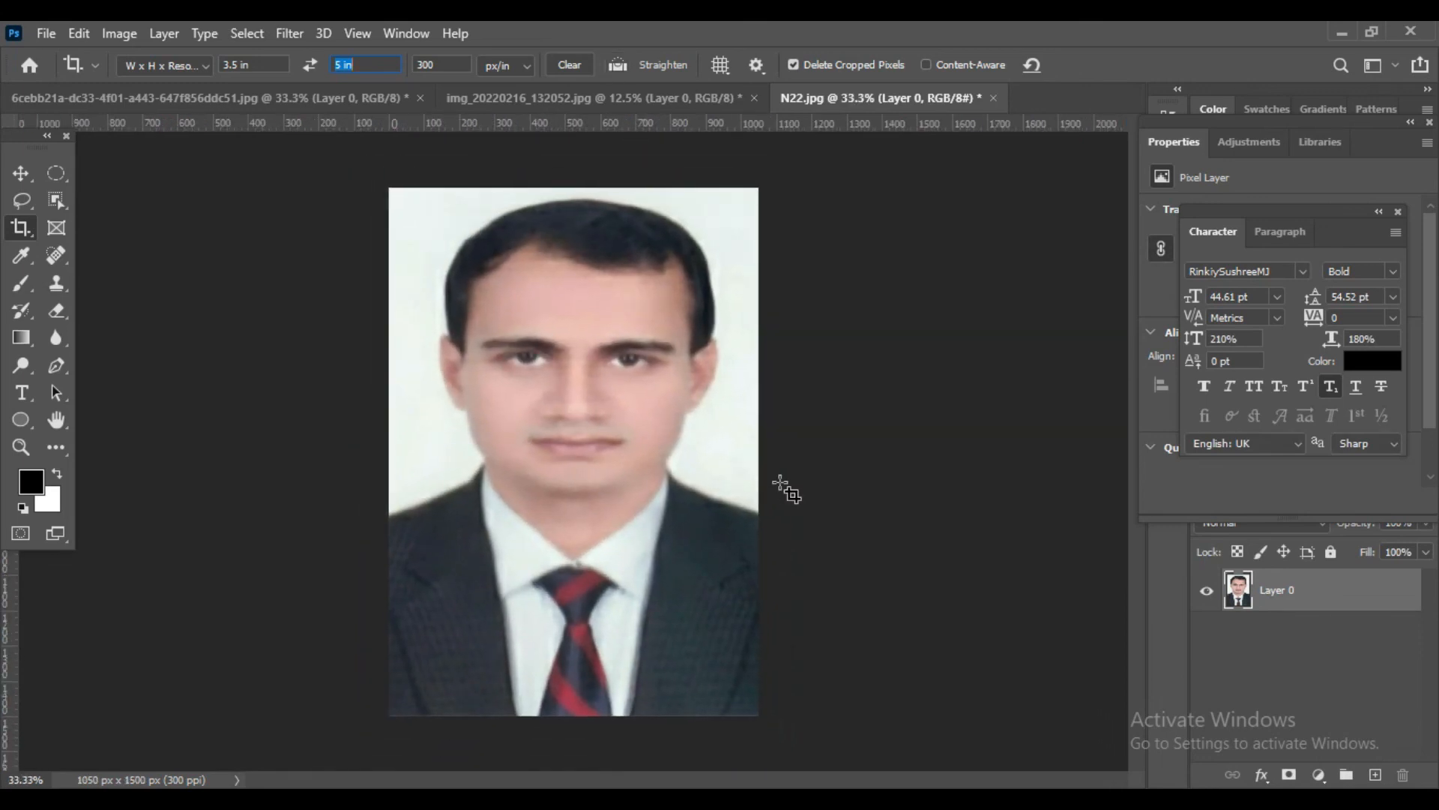
pyautogui.press('v')
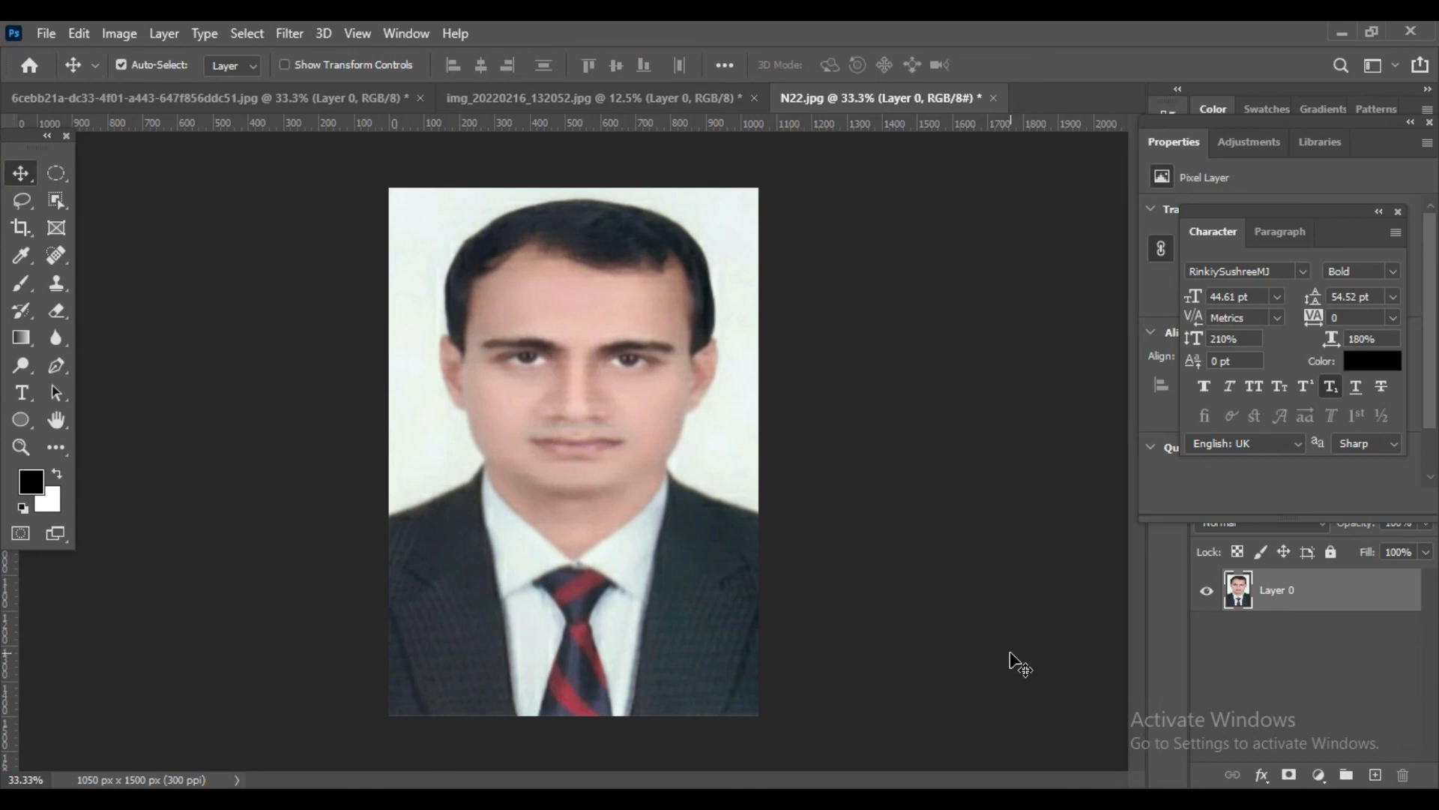